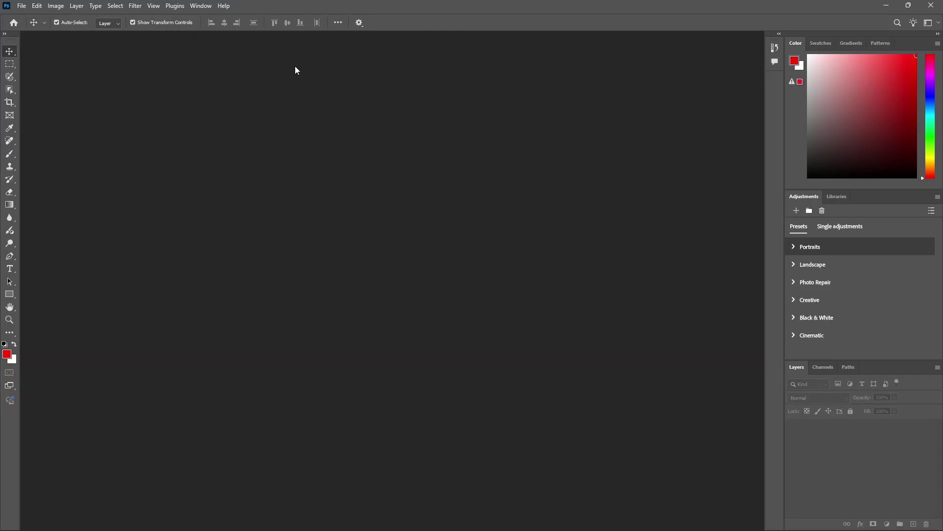
Check the installed Photoshop release in the About Photoshop information and close it
left_click(224, 6)
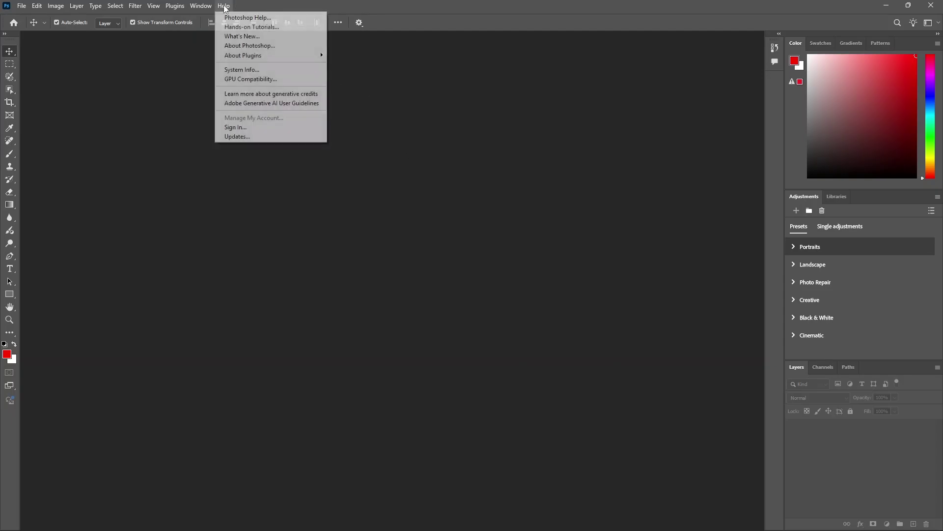
left_click(253, 47)
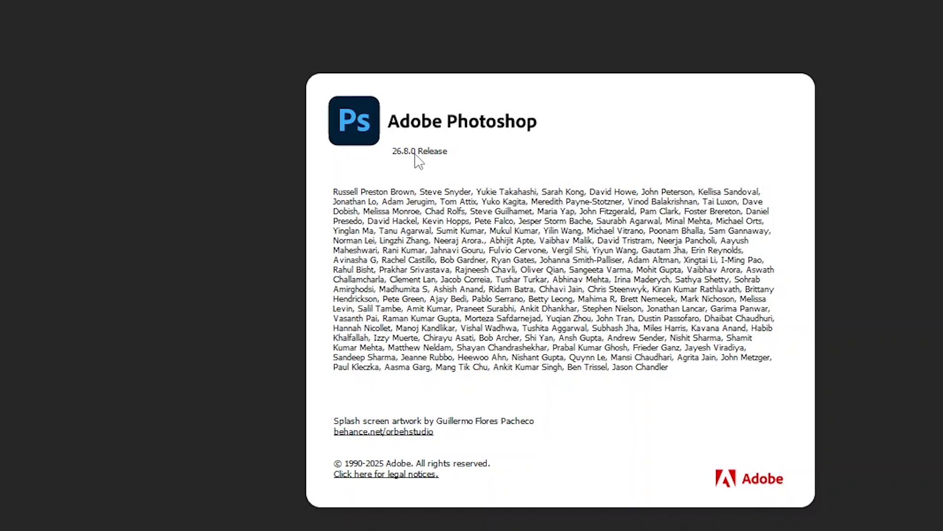
left_click(385, 150)
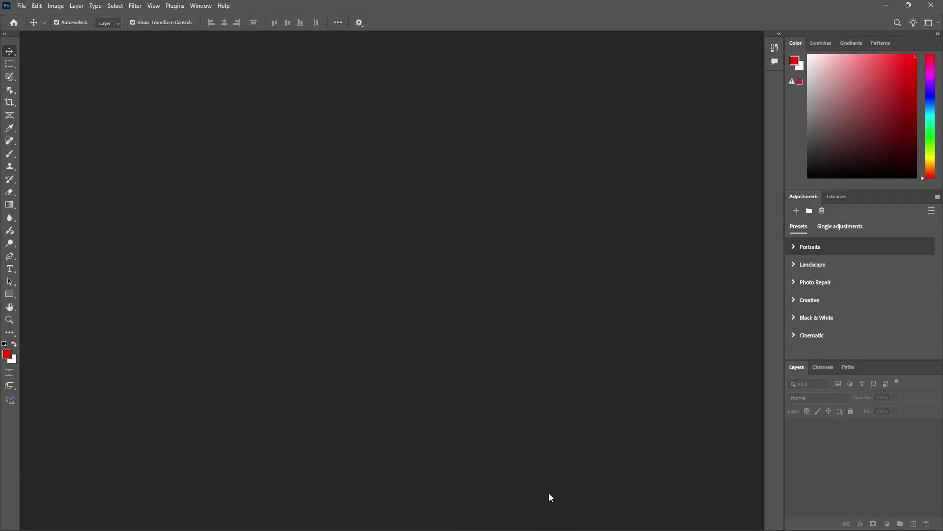
Switch to File Explorer and open the ukulele photo from the "Top 5 updates on photoshop 2025" folder in Photoshop
key("alt+Tab")
key("alt+Tab")
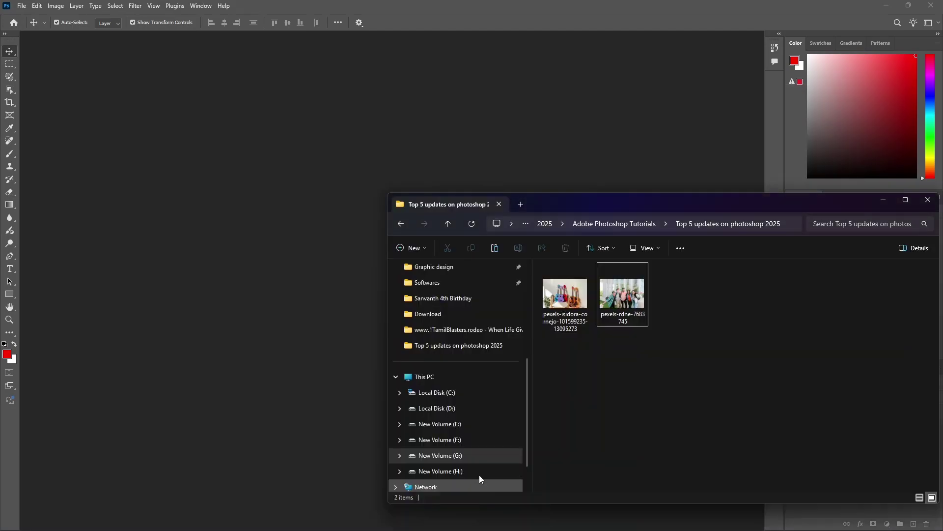
left_click(566, 294)
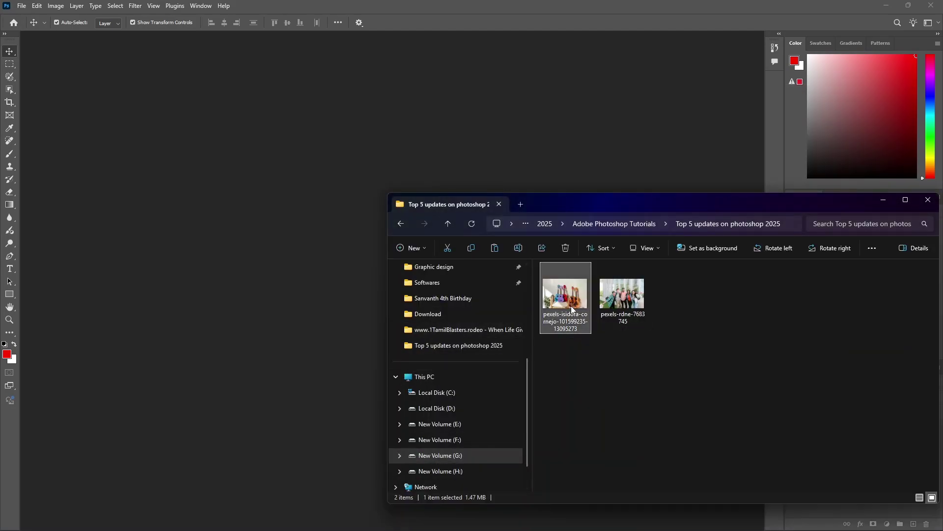
left_click_drag(565, 294, 250, 211)
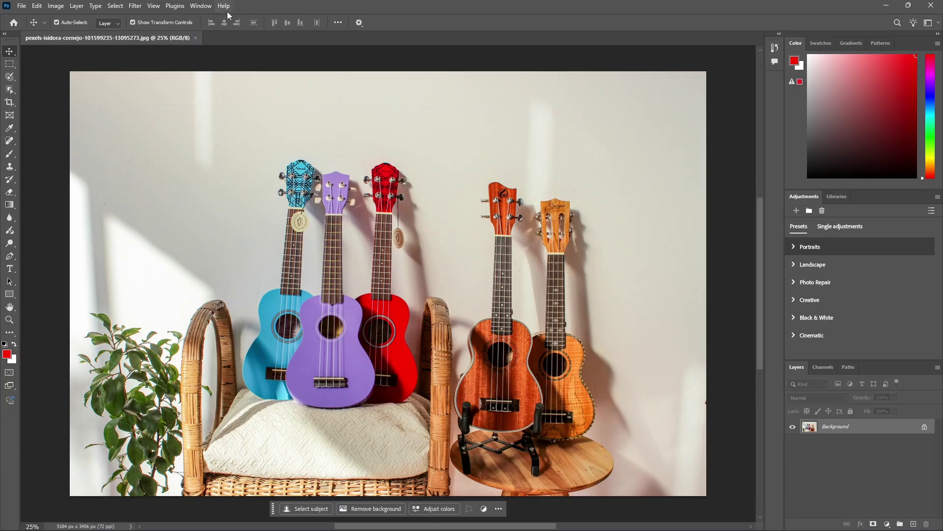
Check whether the Contextual Task Bar is enabled
left_click(200, 5)
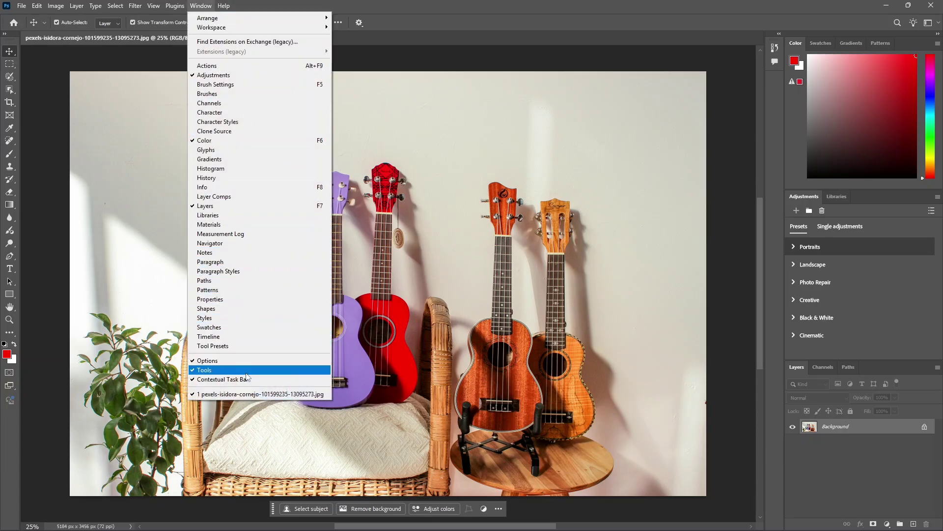
left_click(411, 371)
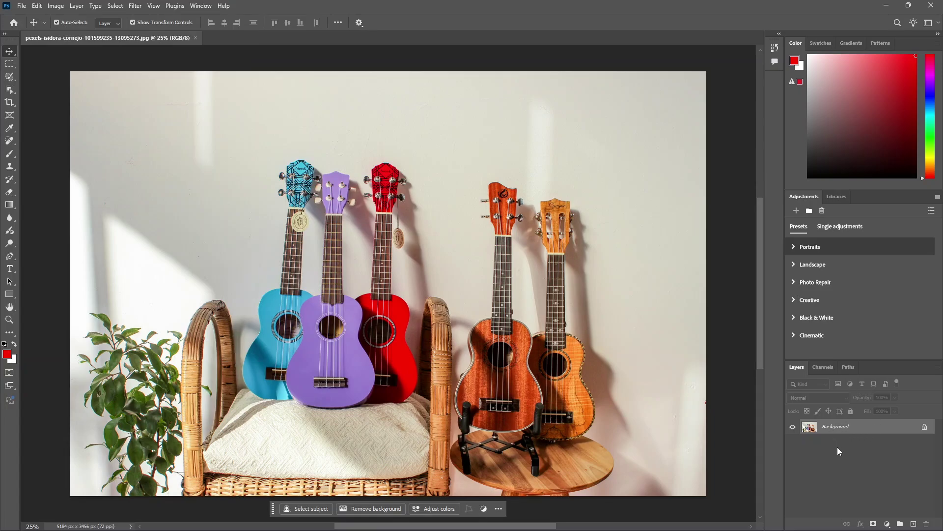
Add a blank layer above the Background and select it
left_click(761, 442)
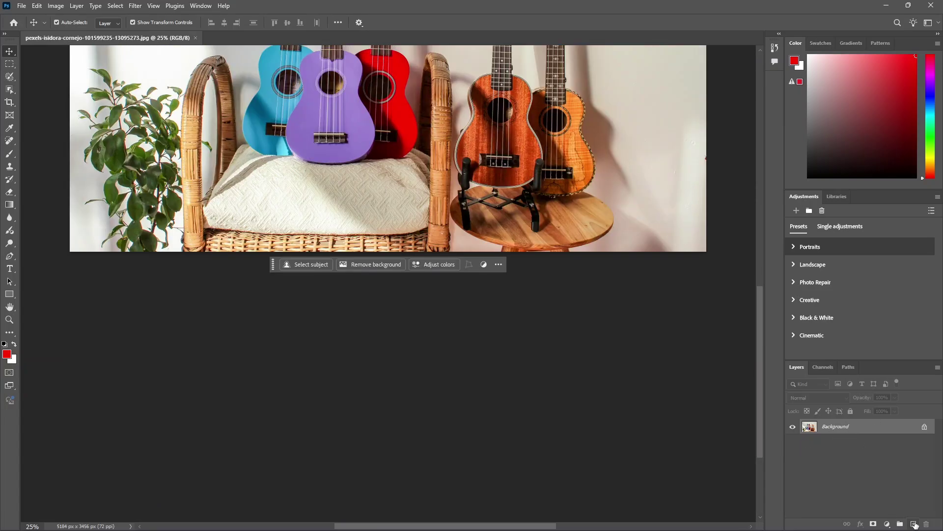
left_click(914, 523)
left_click(820, 467)
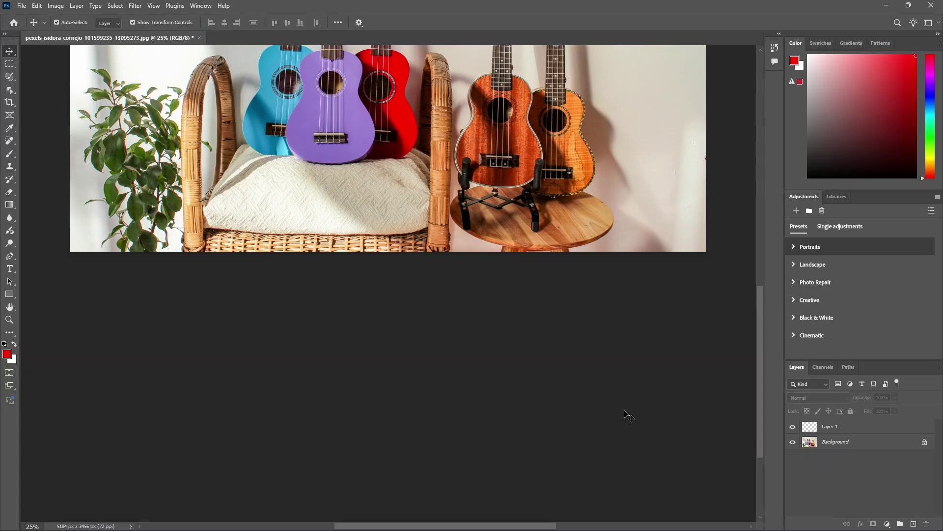
scroll(624, 415, "up", 3)
scroll(628, 415, "up", 3)
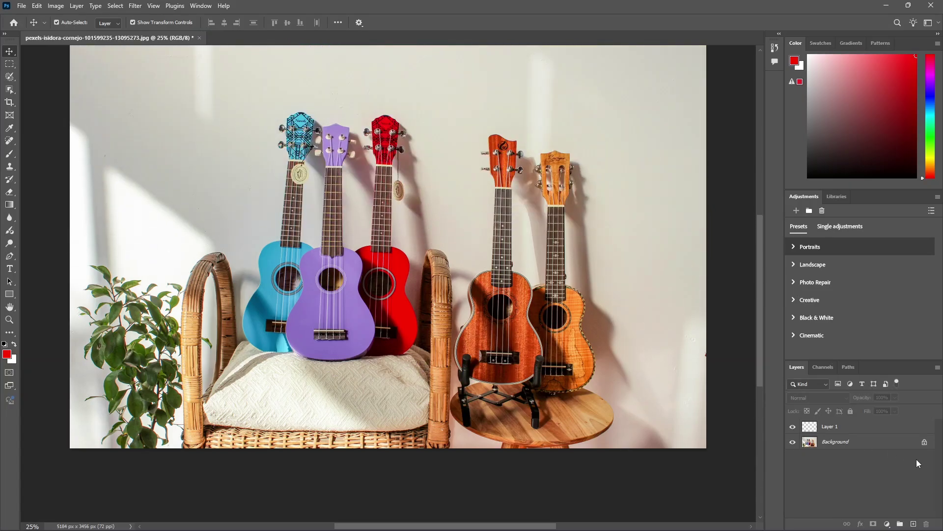
left_click(860, 432)
left_click(840, 431)
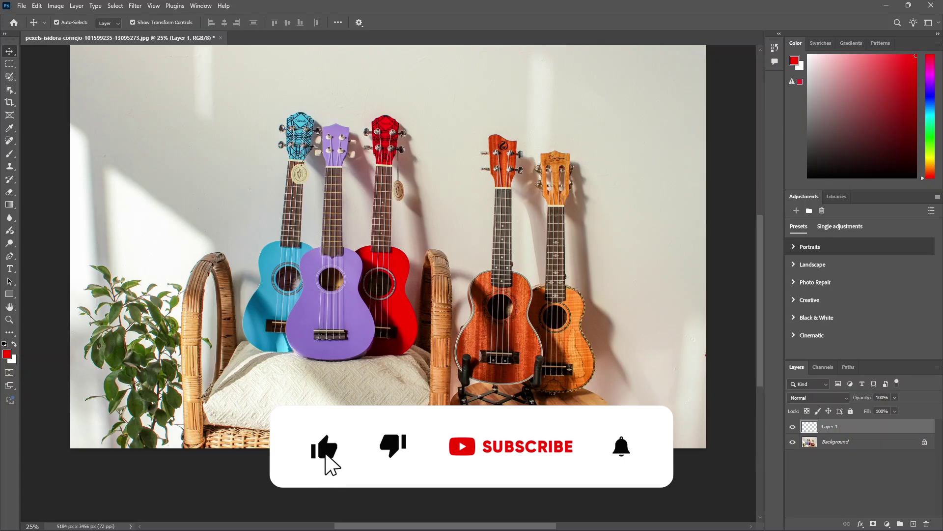
scroll(361, 490, "up", 2)
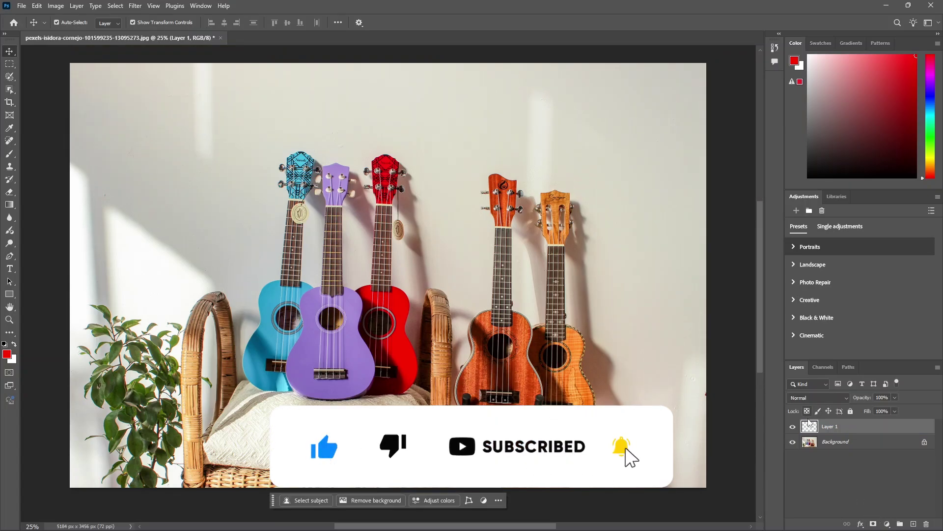
Add a layer mask to the blank layer, and delete the layer together with its mask
left_click(873, 524)
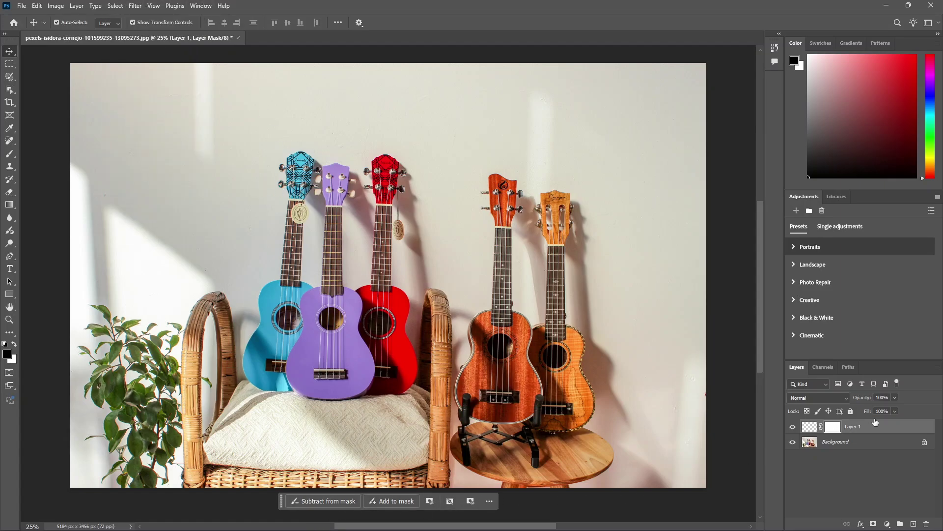
left_click_drag(879, 426, 927, 526)
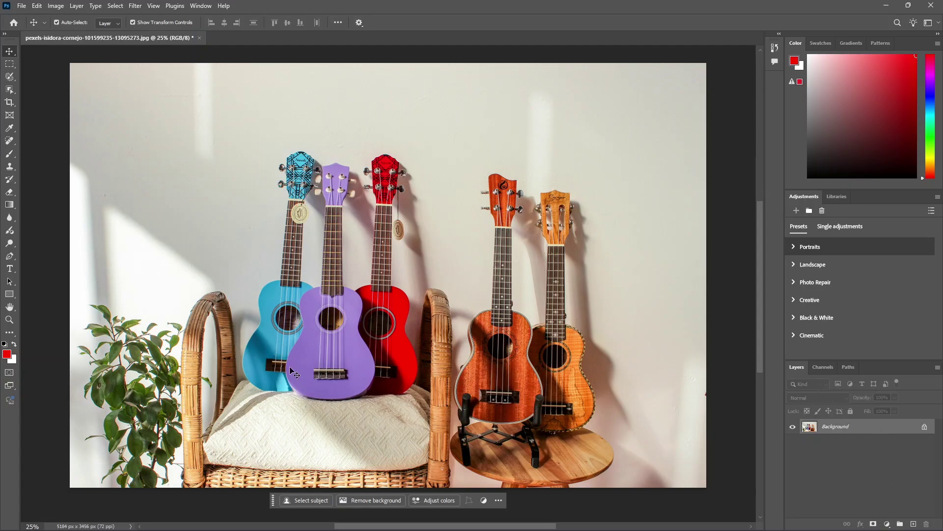
Add a Hue/Saturation color adjustment to the photo and sample the blue ukulele's body as the color to adjust
left_click(439, 500)
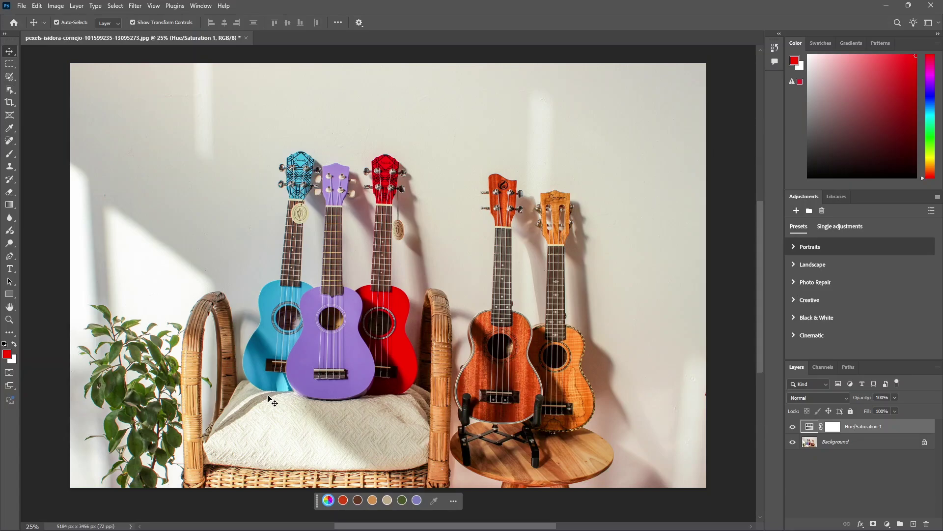
left_click(416, 500)
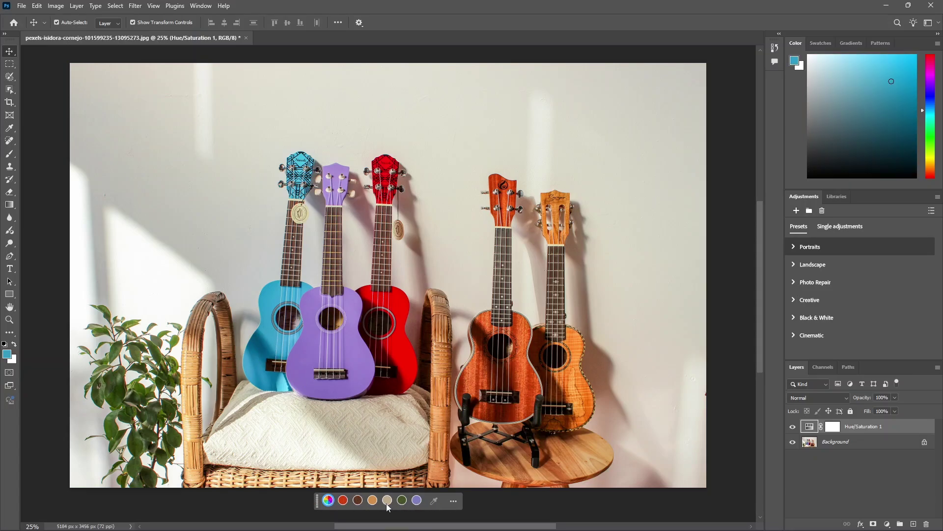
left_click(418, 501)
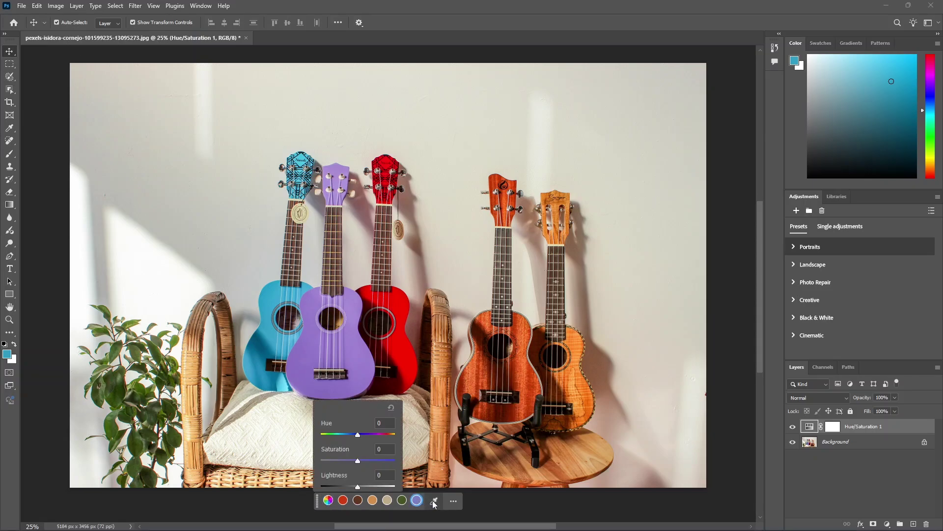
left_click(435, 502)
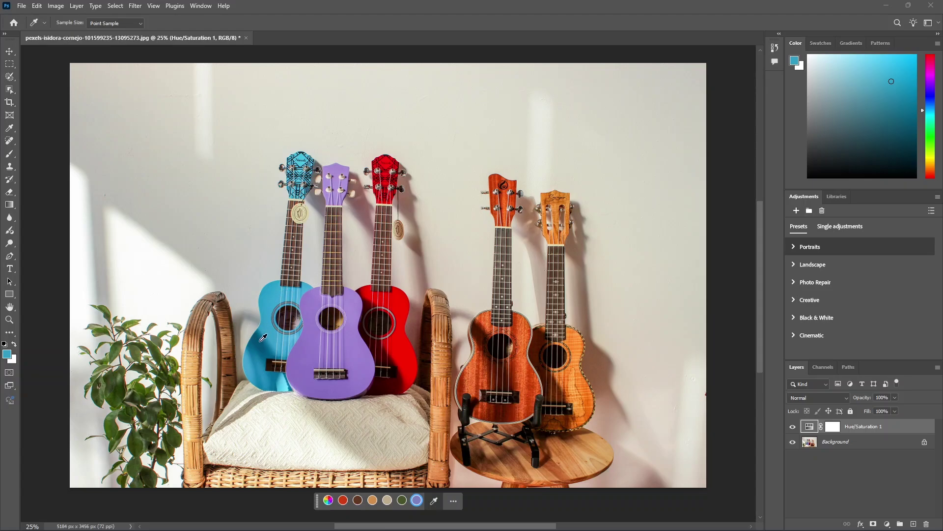
left_click(269, 303)
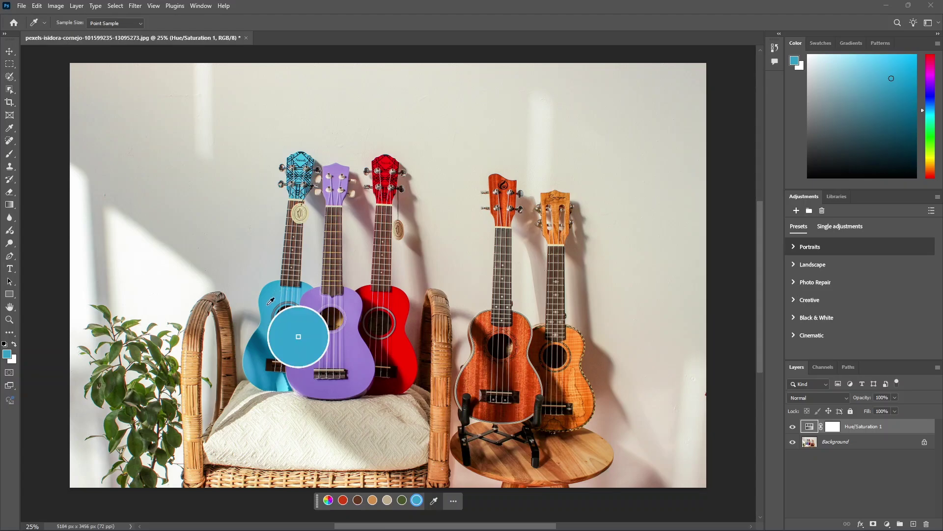
left_click(416, 504)
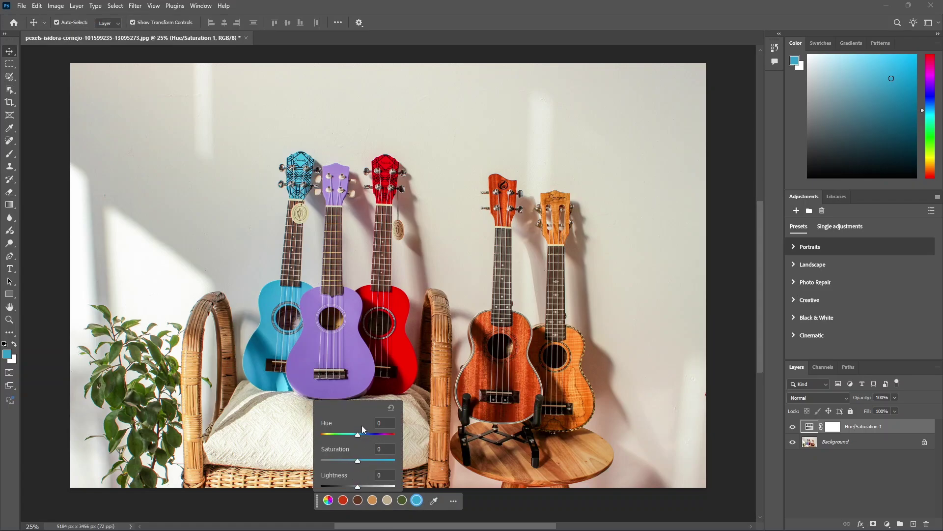
Set the sampled blue's hue to -56 to turn the ukulele green, and adjust its saturation and lightness
left_click_drag(358, 435, 338, 436)
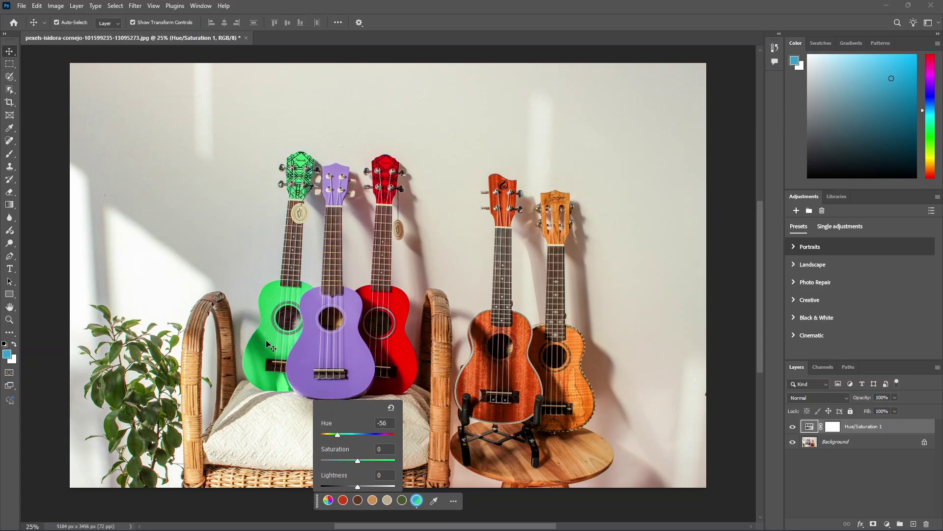
left_click_drag(358, 462, 377, 462)
left_click_drag(357, 486, 358, 489)
Compare the ukulele's color before and after by toggling the visibility of the Hue/Saturation 1 layer
left_click(793, 427)
left_click(793, 427)
left_click(793, 427)
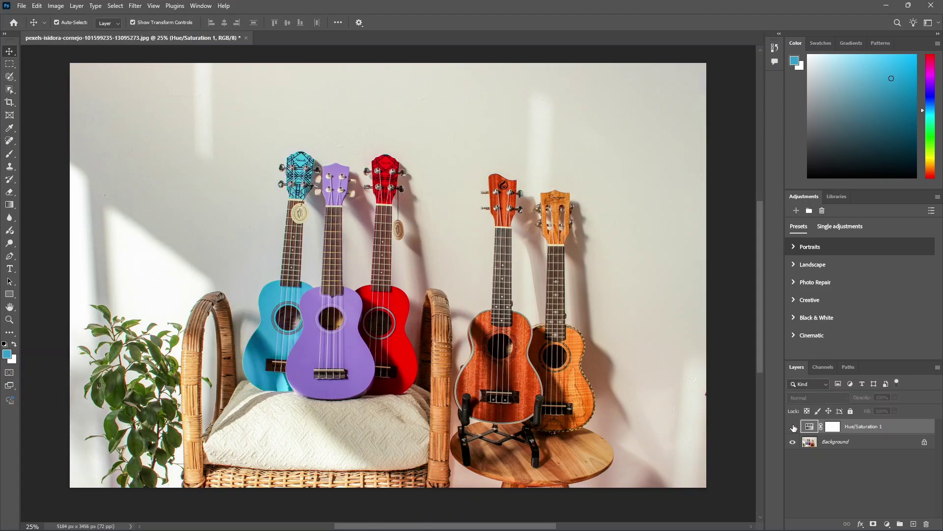
left_click(793, 427)
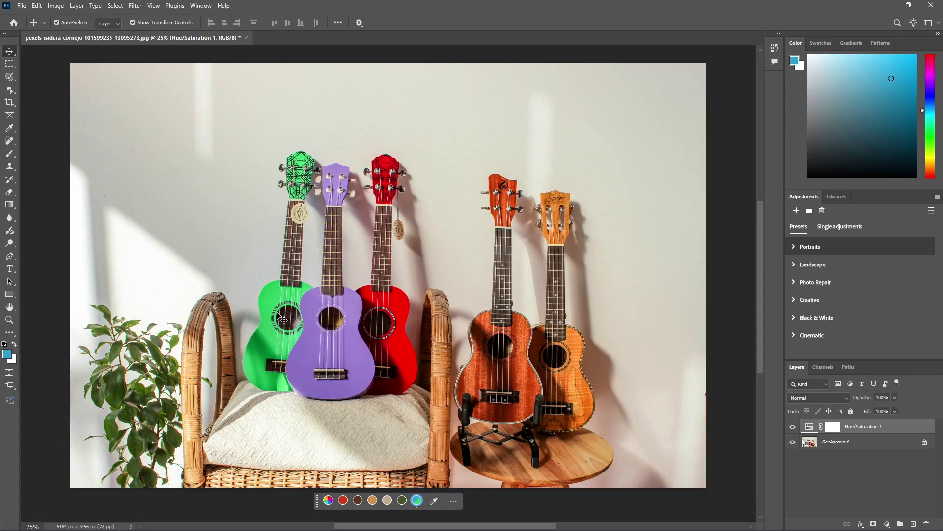
left_click(793, 427)
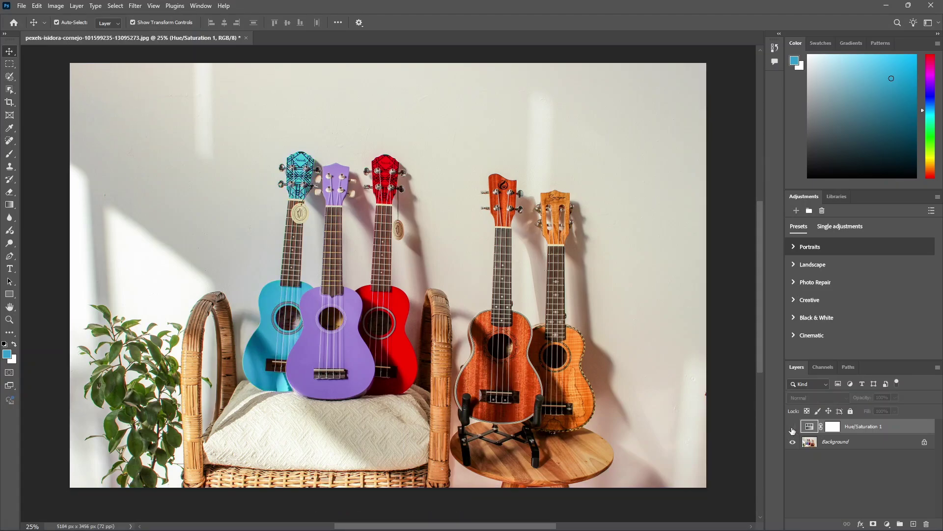
left_click(793, 427)
left_click(794, 427)
left_click(793, 427)
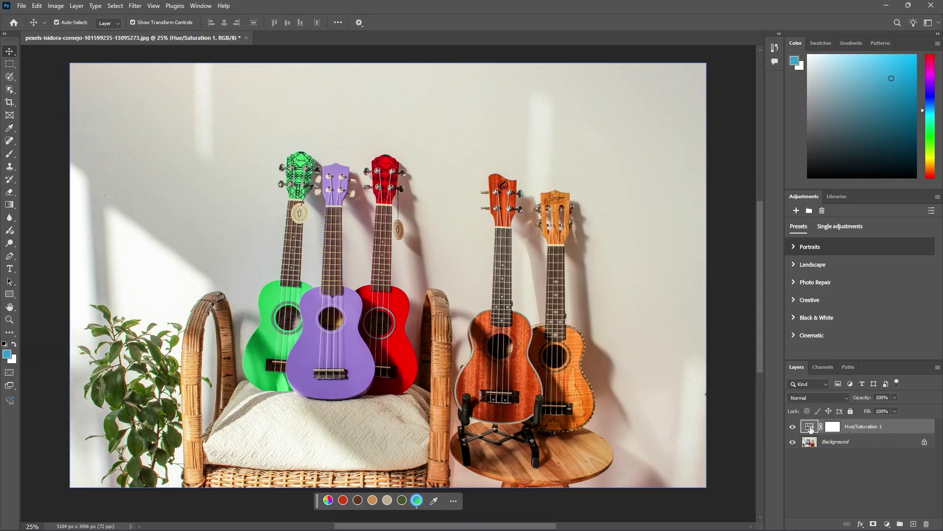
Clip the Hue/Saturation 1 layer to the Background, and add a second Hue/Saturation adjustment directly above the Background
right_click(859, 431)
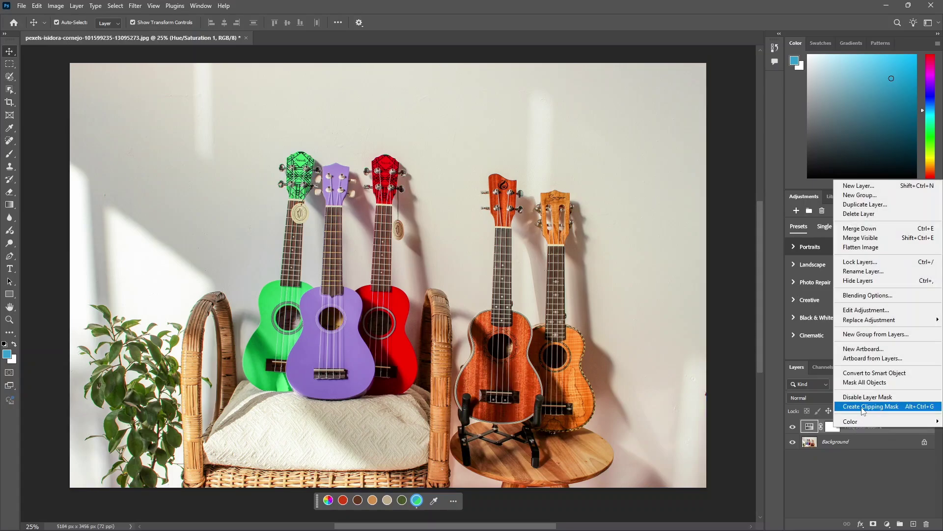
left_click(856, 432)
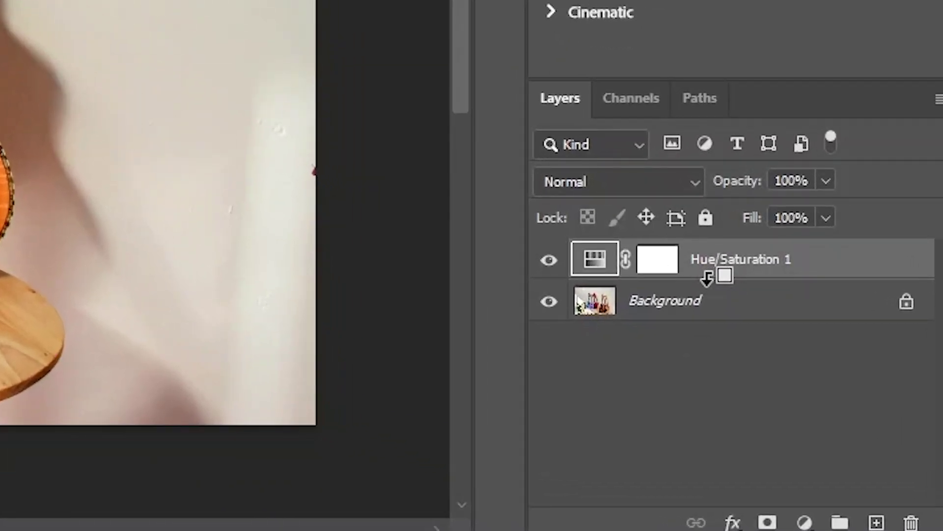
left_click(710, 275, "alt")
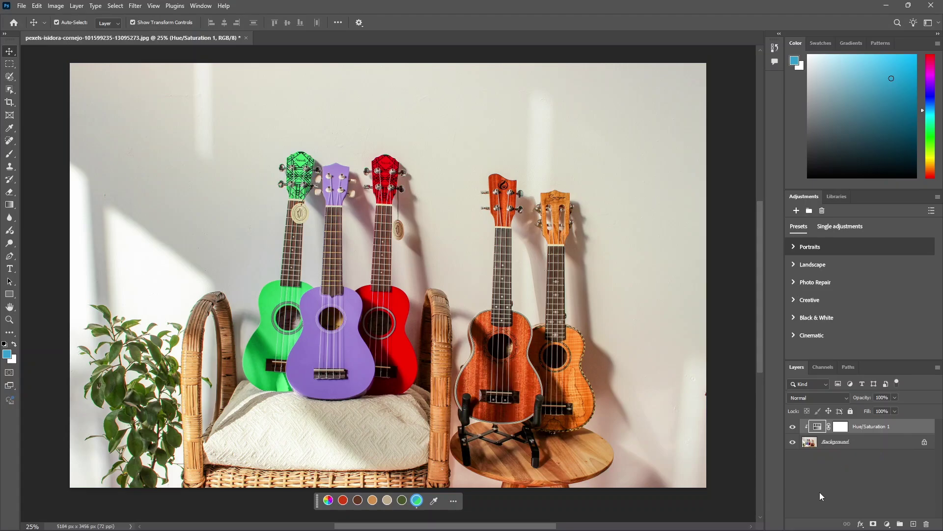
left_click(854, 443)
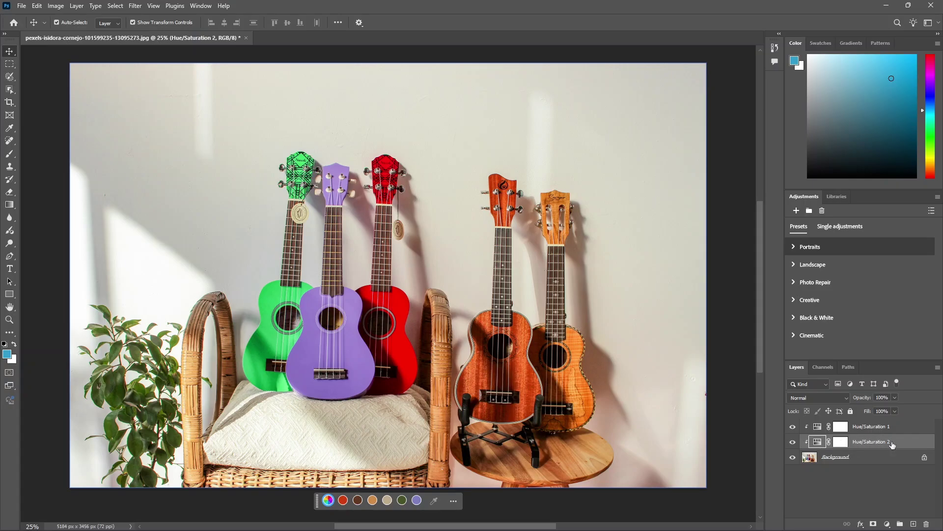
Rename the Hue/Saturation 1 layer as Green and the Hue/Saturation 2 layer as Red
left_click(866, 428)
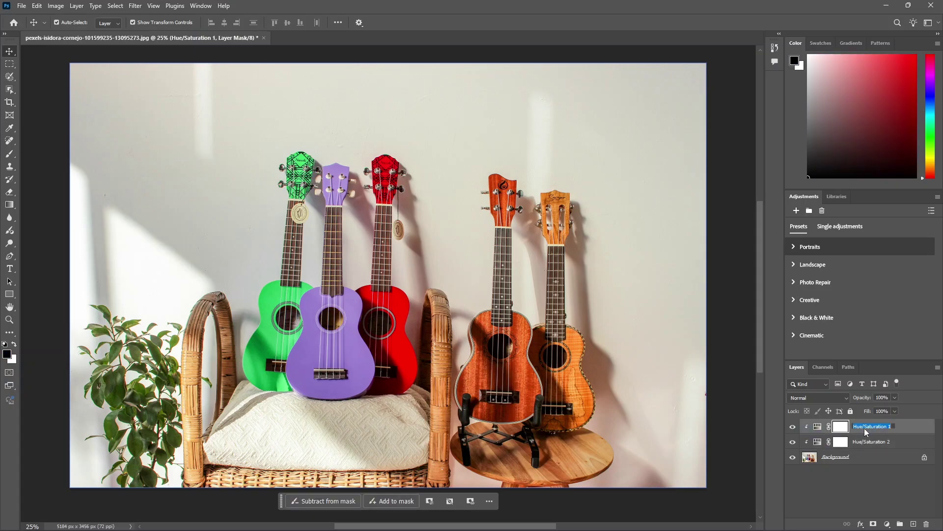
double_click(866, 428)
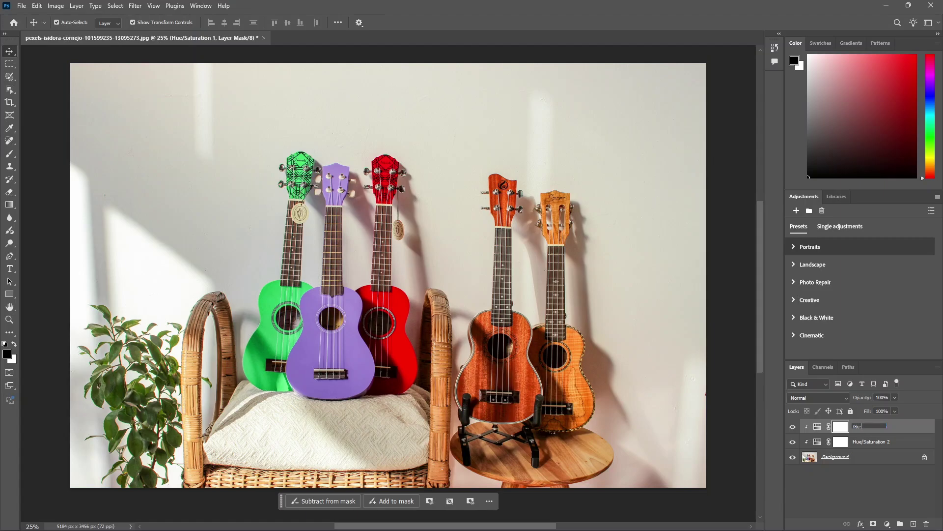
key("Return")
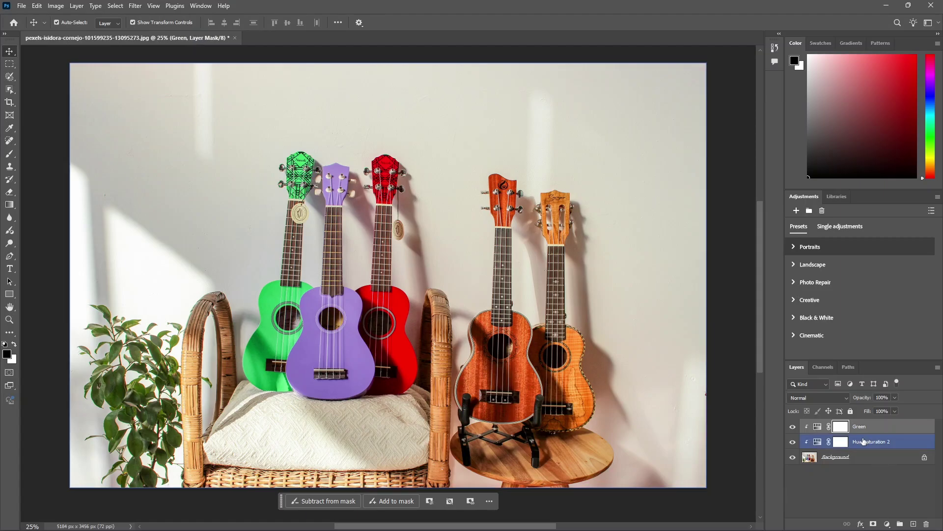
double_click(864, 442)
type("Red")
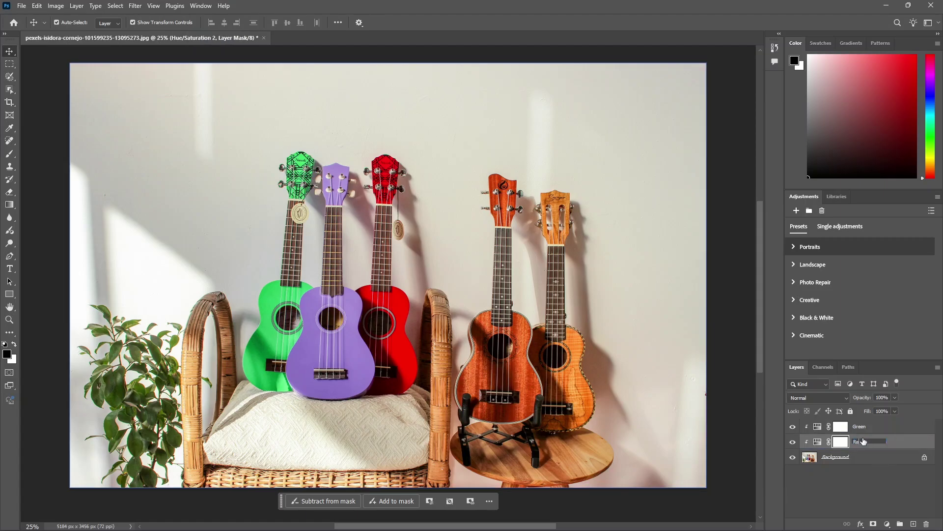
key("Return")
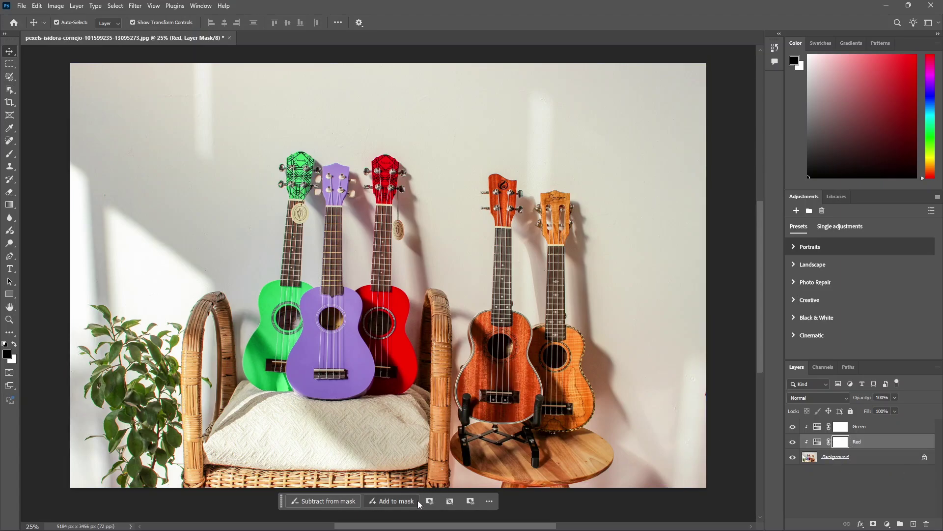
Sample the red ukulele's body color as the target color range for the Red adjustment layer
left_click(818, 442)
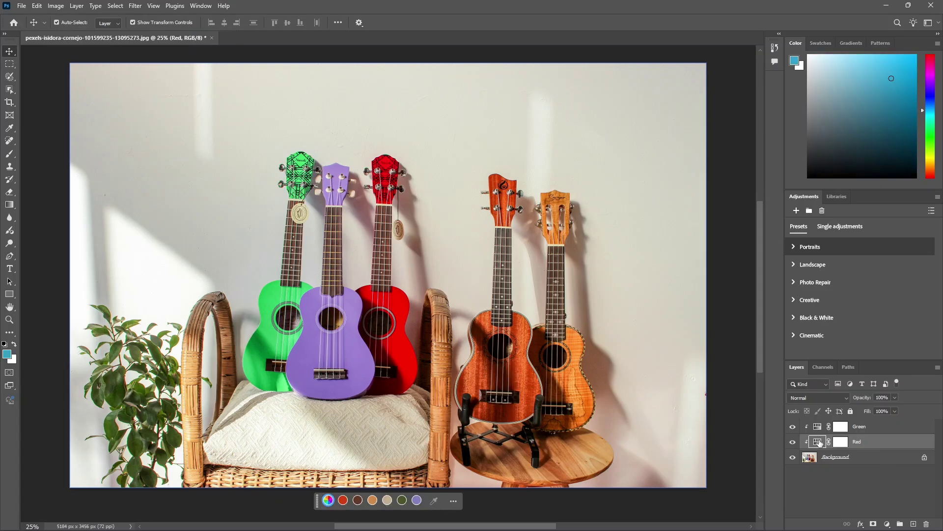
left_click(417, 500)
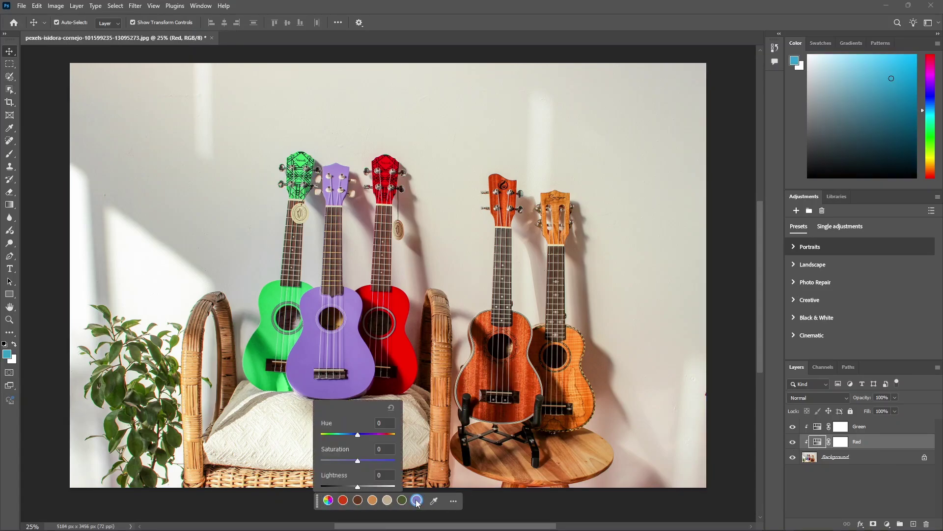
left_click(434, 501)
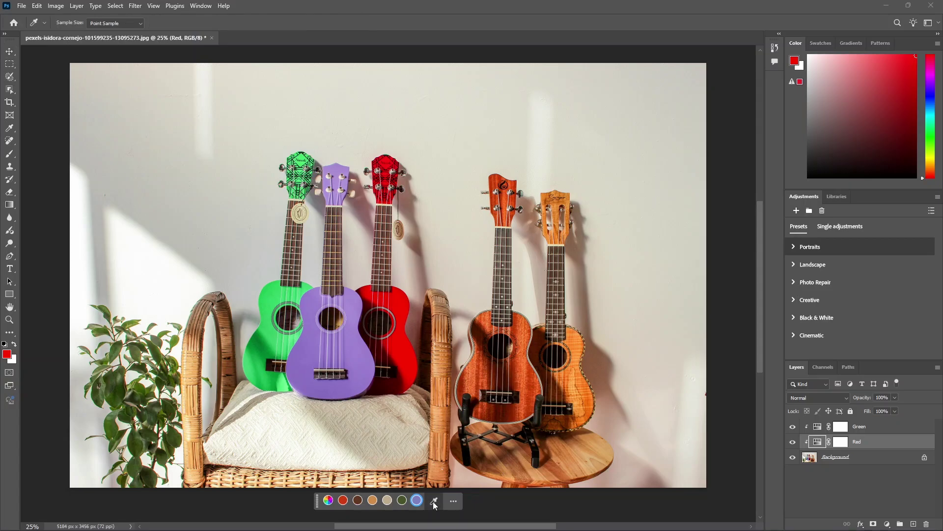
left_click(400, 306)
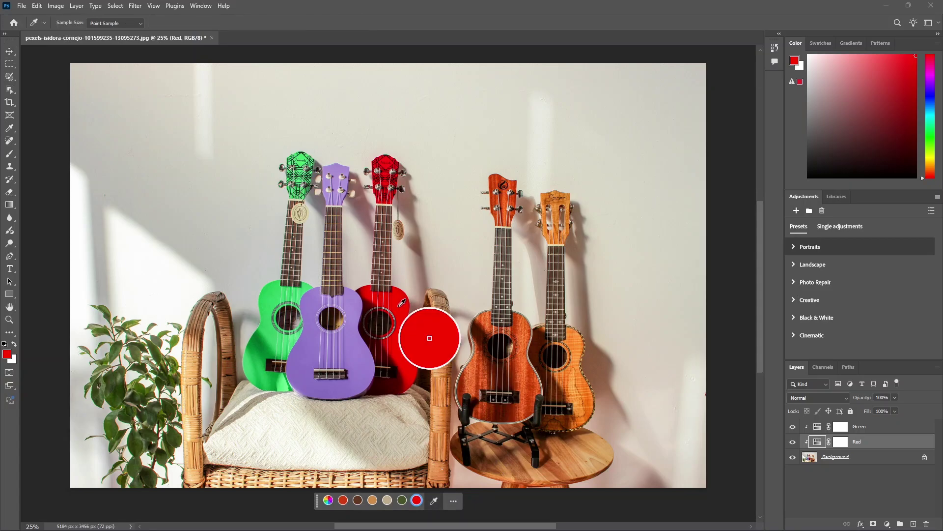
Set the sampled red's hue to +17, saturation to +12 and lightness to +1
left_click(418, 504)
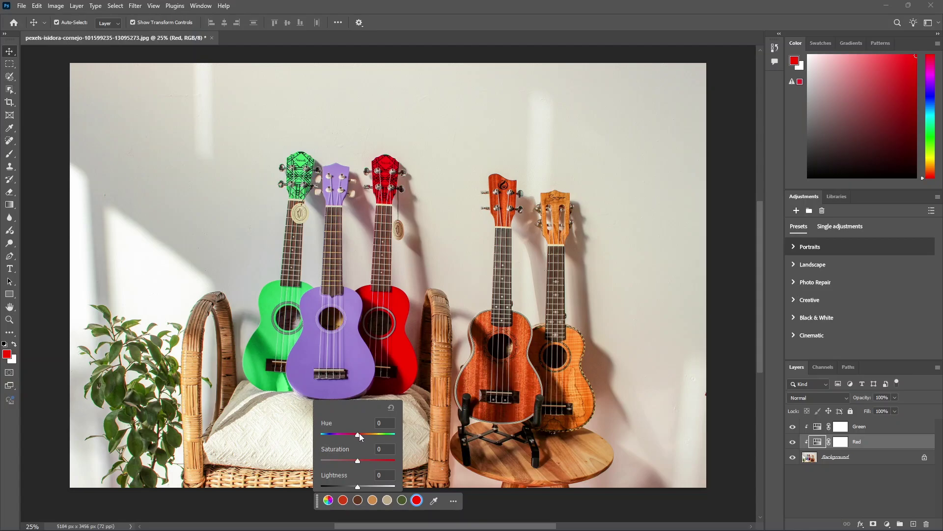
left_click_drag(357, 435, 368, 434)
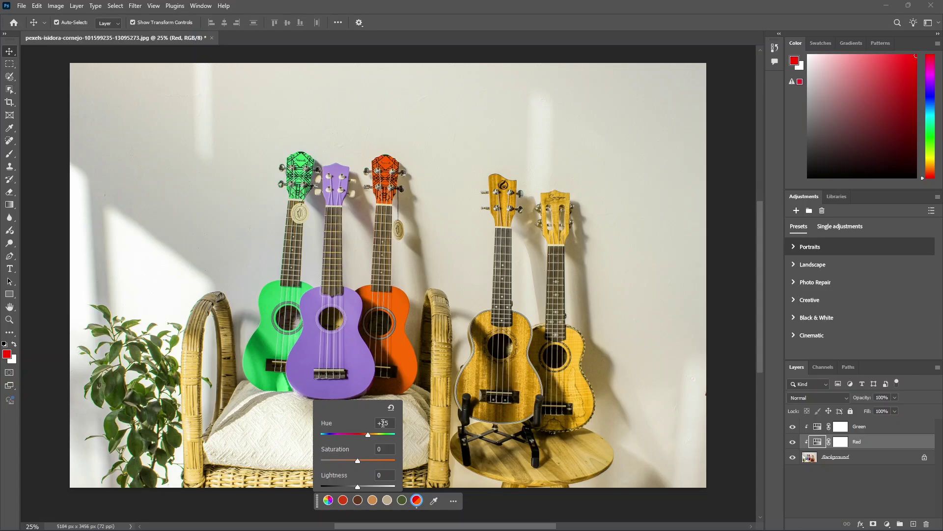
mouse_move(370, 438)
left_mouse_down()
mouse_move(349, 434)
mouse_move(367, 434)
left_mouse_up()
left_click_drag(371, 438, 374, 437)
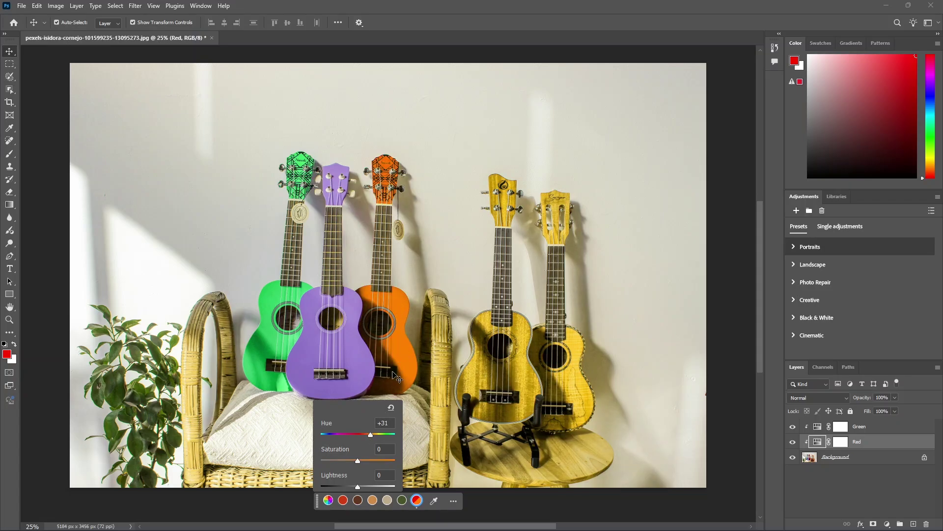
left_click_drag(359, 463, 365, 435)
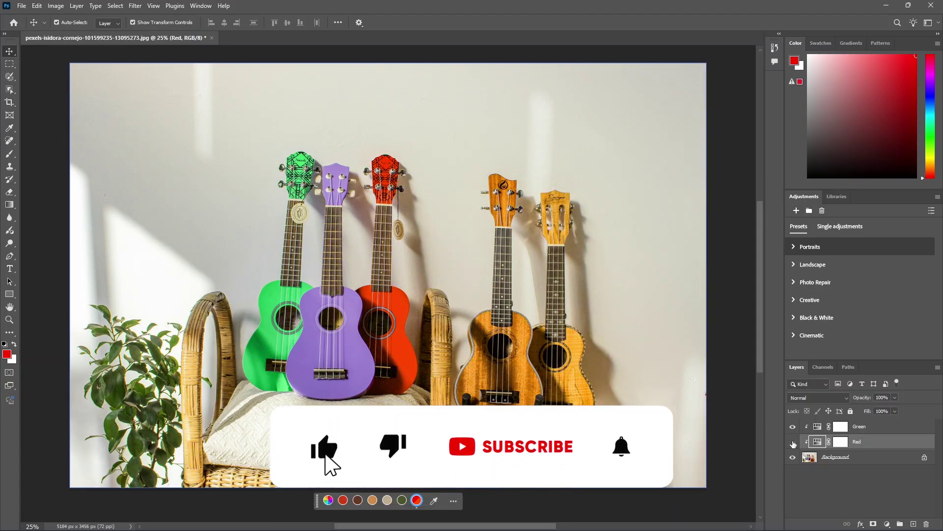
Compare the photo with and without the Red adjustment by toggling the layer's visibility
left_click(792, 442)
left_click(792, 441)
left_click(793, 441)
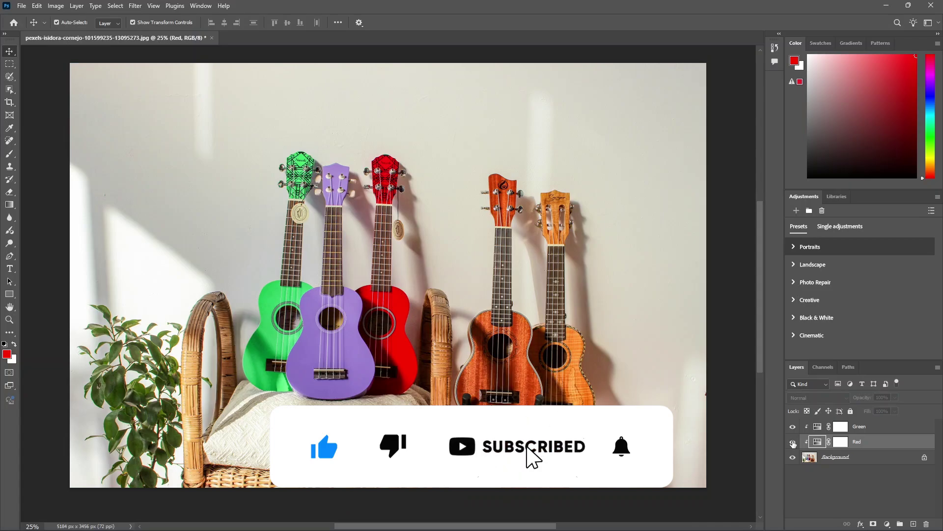
left_click(793, 441)
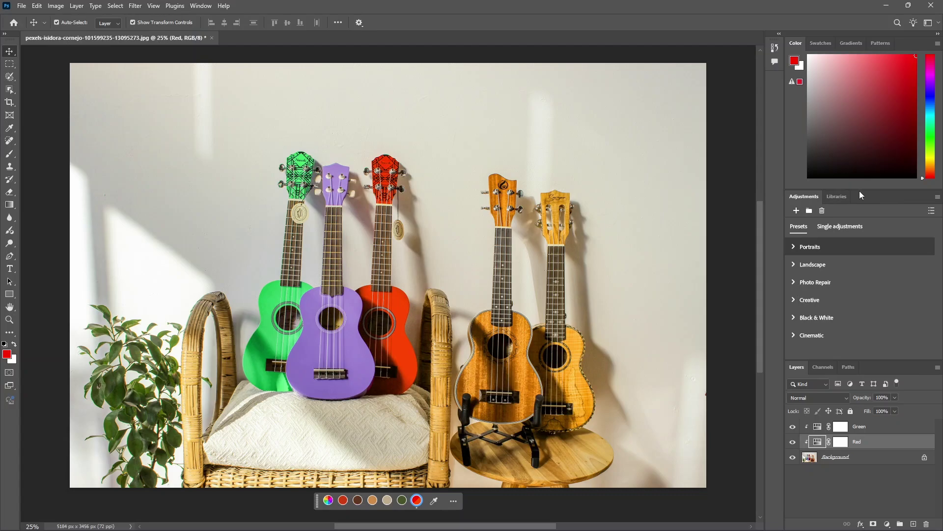
Display the Red layer's full Hue/Saturation properties and bring its color range controls into view
left_click(413, 502)
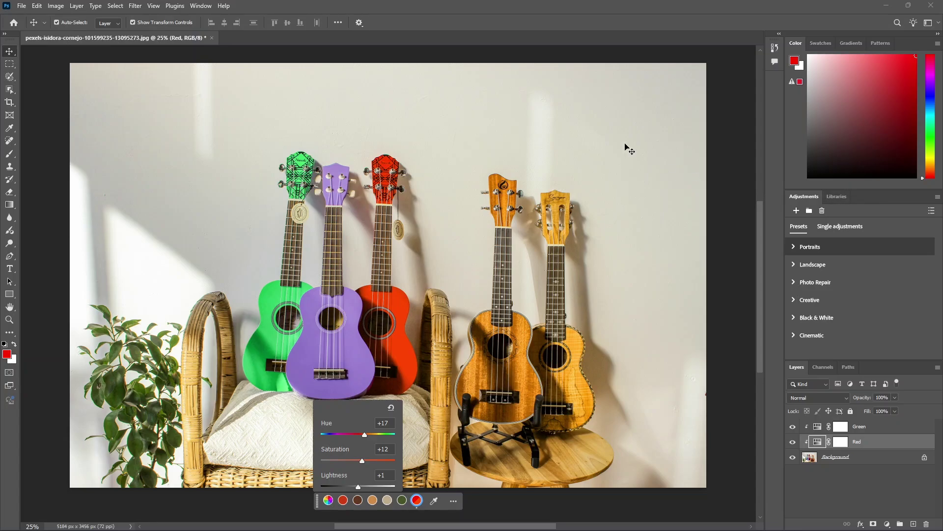
left_click(200, 6)
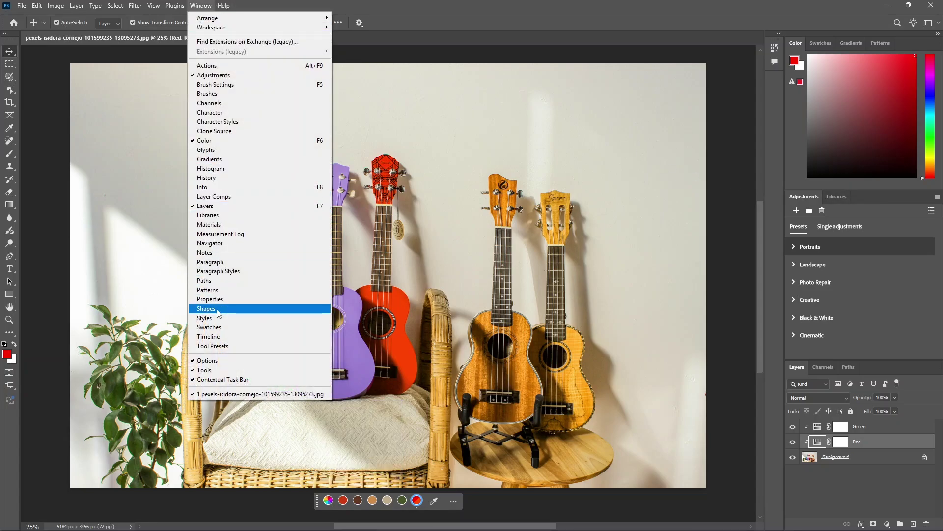
left_click(210, 299)
left_click_drag(678, 104, 678, 146)
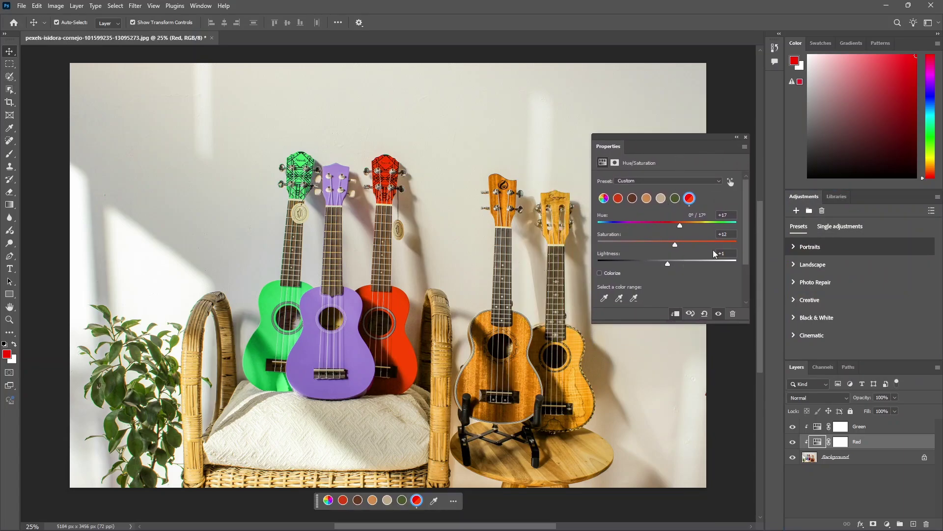
scroll(685, 275, "down", 3)
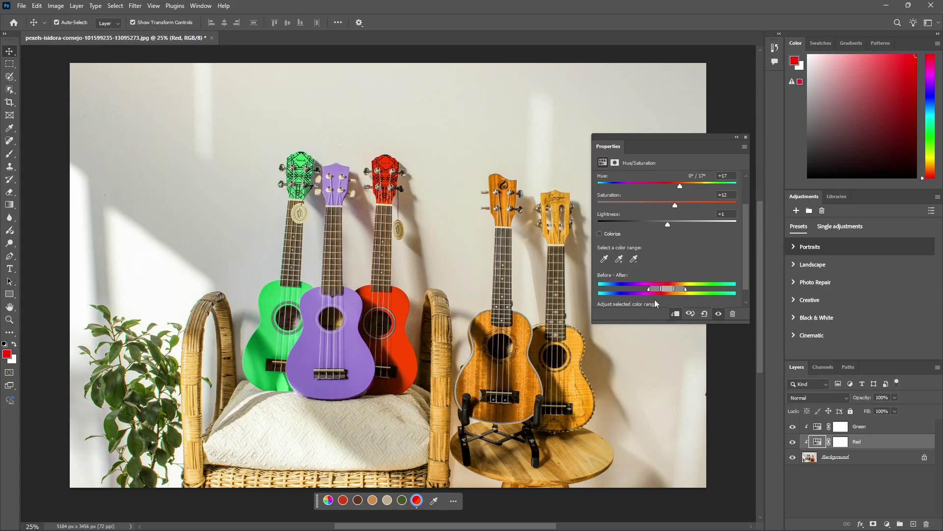
scroll(654, 275, "down", 1)
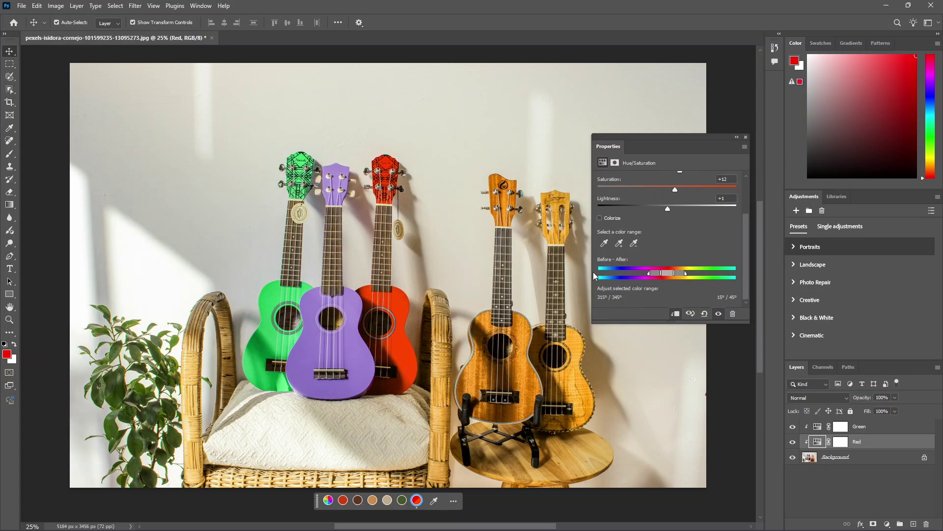
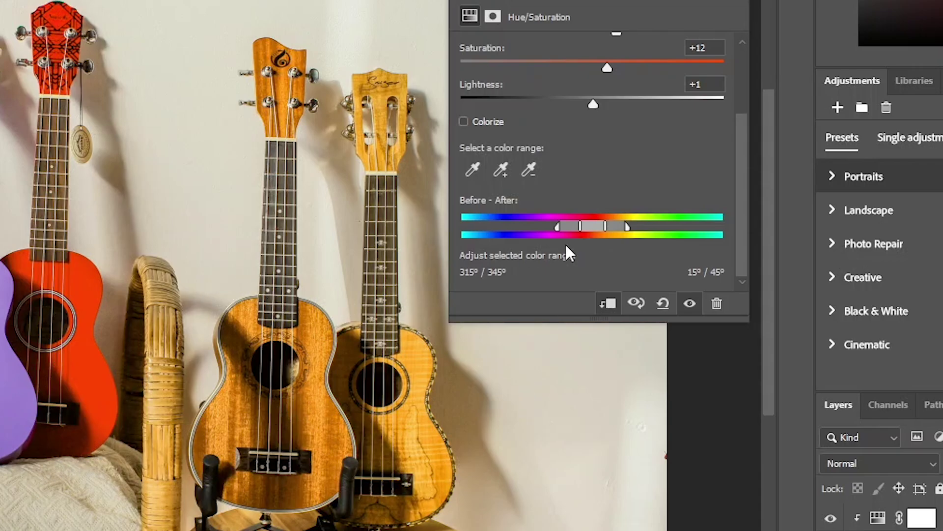
Narrow the Red adjustment's selected color range from both ends to exclude the orange and brown wood tones
left_click_drag(557, 226, 579, 228)
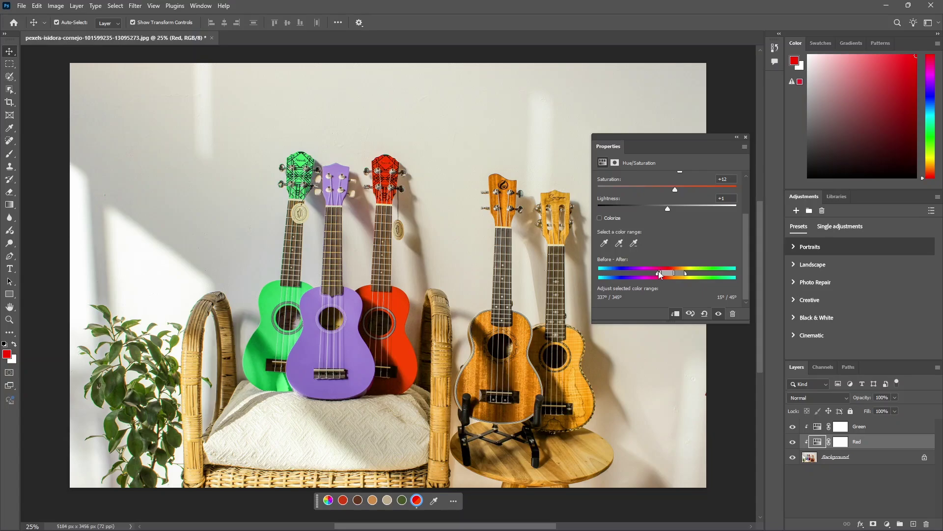
left_click_drag(687, 278, 673, 275)
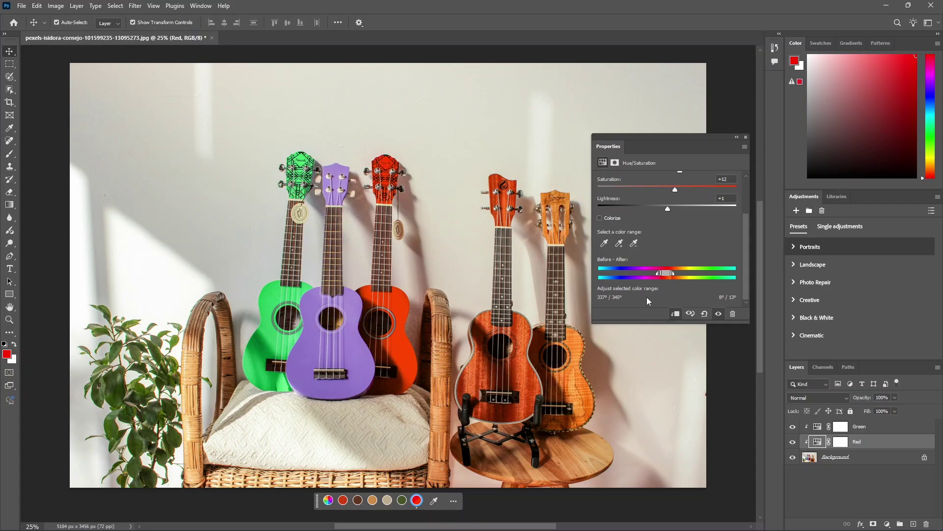
left_click_drag(675, 277, 674, 278)
left_click_drag(672, 277, 666, 276)
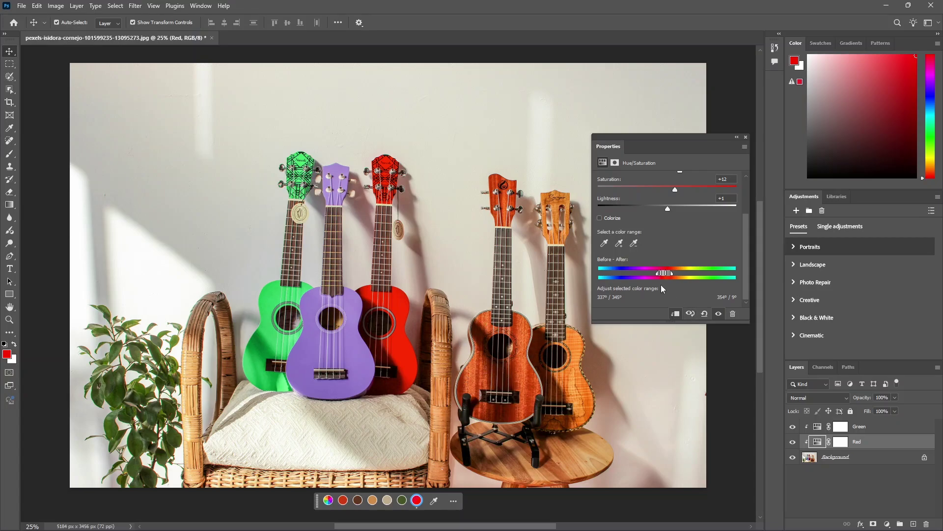
left_click_drag(661, 280, 665, 279)
Toggle the Red layer's visibility to check which areas the narrowed color range affects
left_click(792, 442)
left_click(792, 442)
left_click(793, 442)
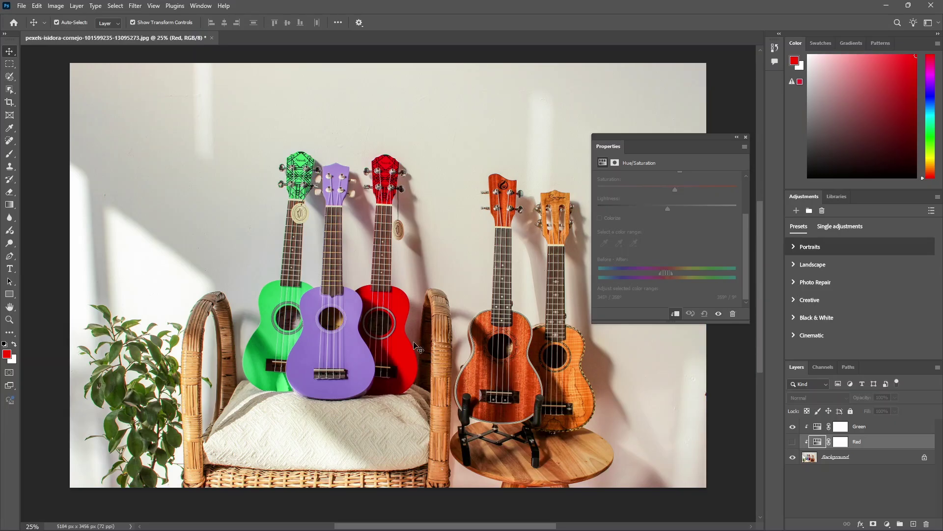
left_click(792, 442)
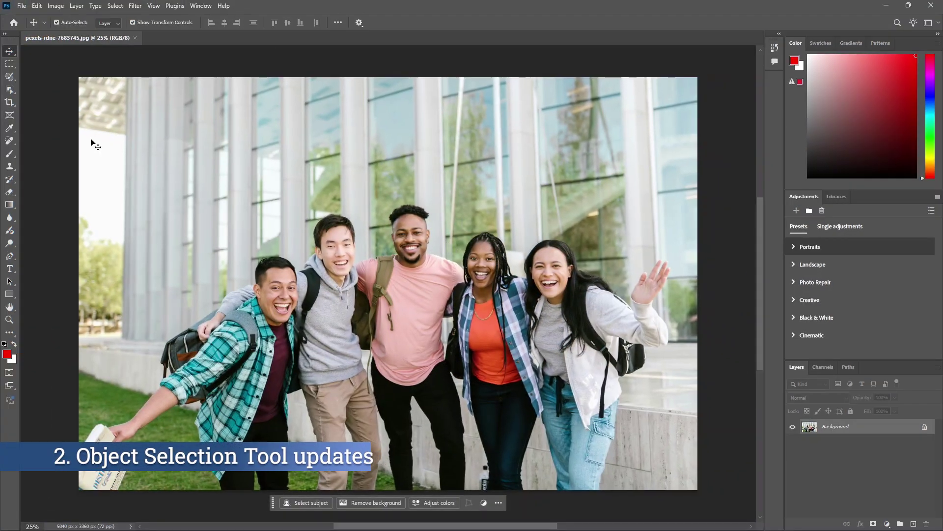
Activate the Object Selection tool for the group photo pexels-rdne-7683745.jpg
left_click_drag(9, 89, 42, 90)
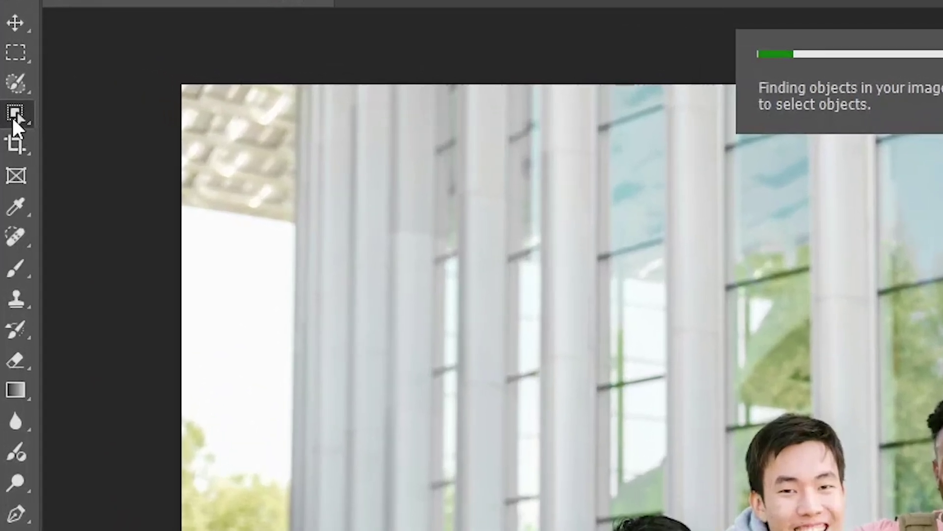
left_click_drag(8, 90, 42, 95)
key("Escape")
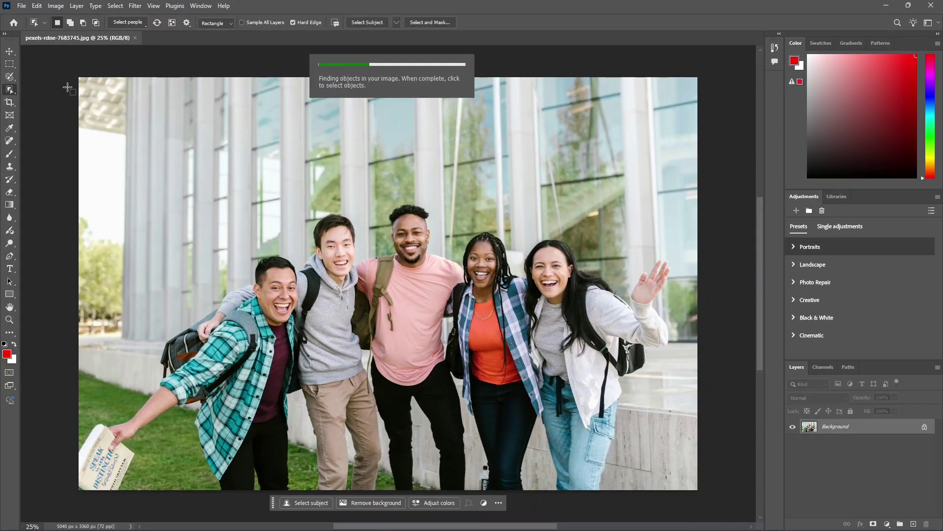
Select the entire woman in the blue plaid shirt with Select people, and undo the selection
left_click(131, 23)
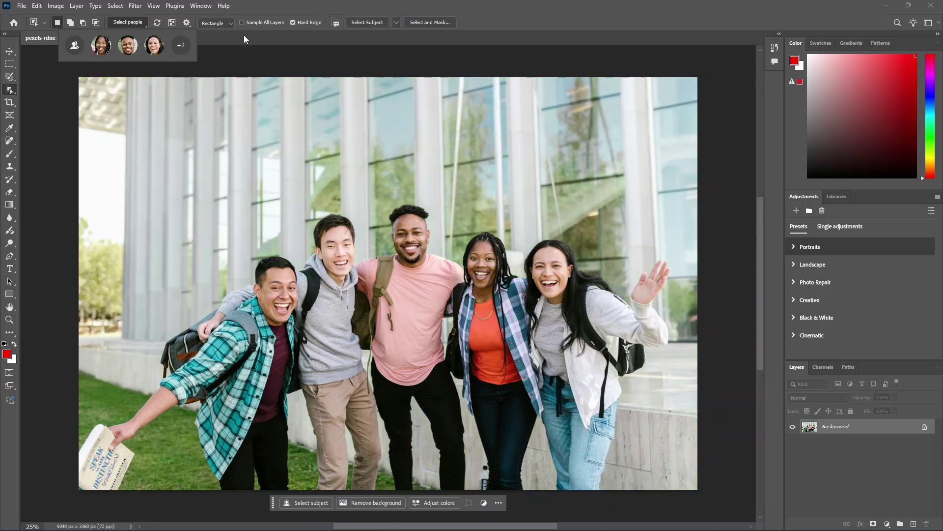
left_click(187, 51)
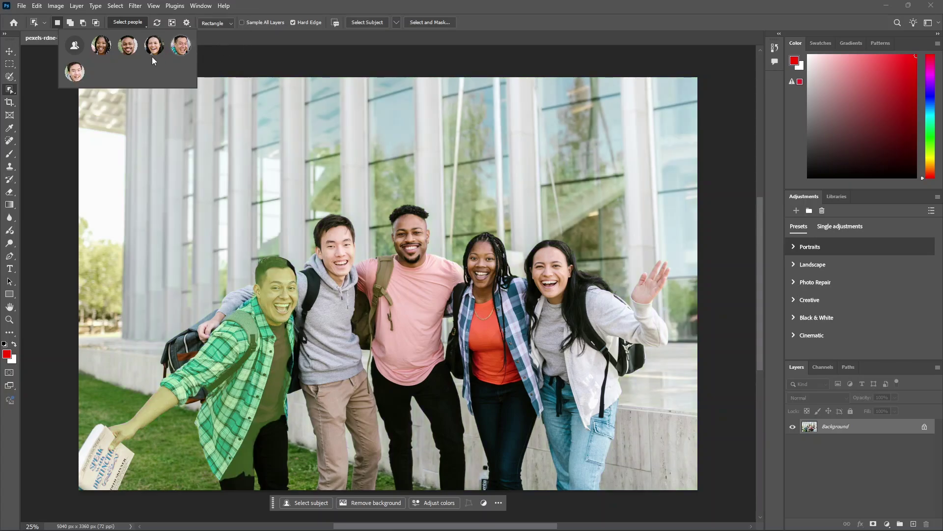
left_click(102, 46)
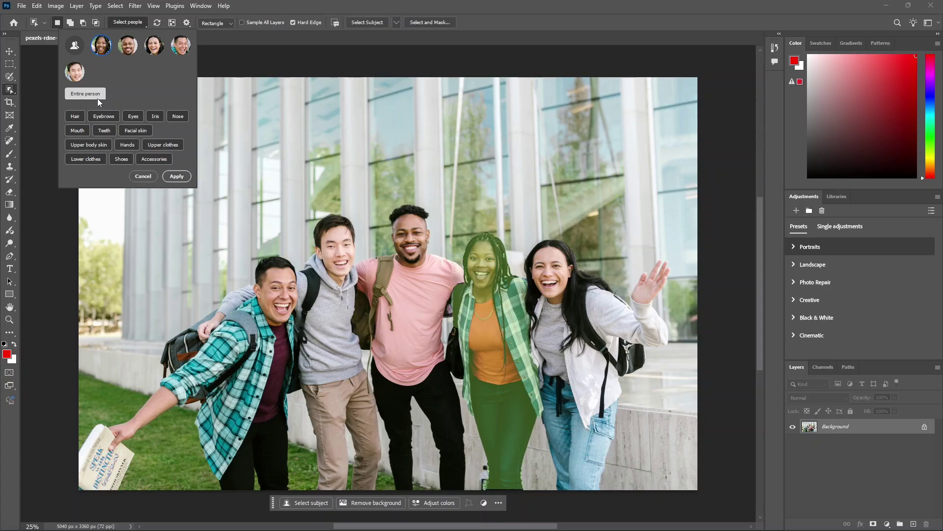
left_click(176, 176)
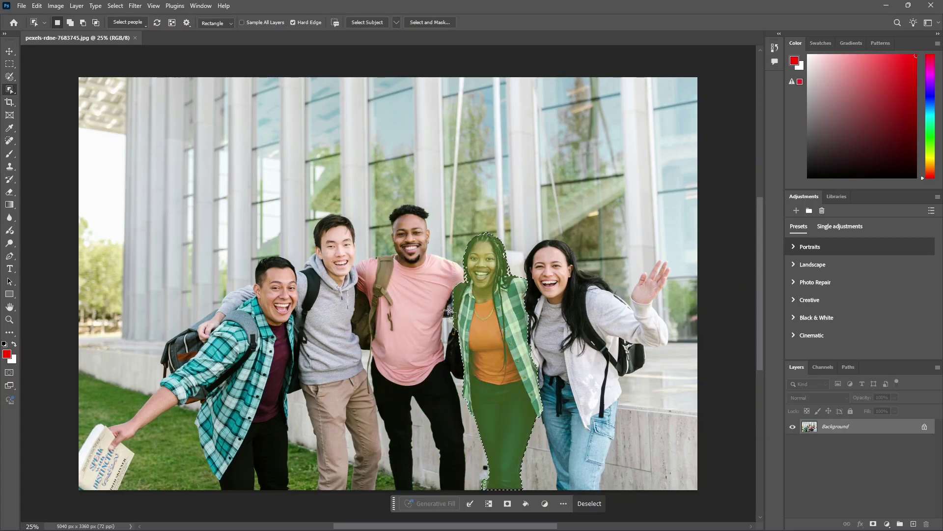
key("ctrl+z")
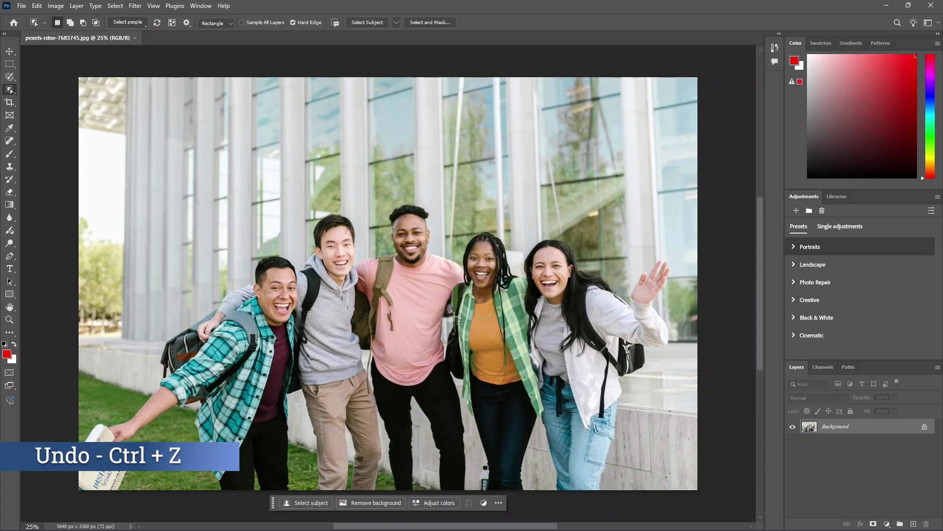
Choose the woman in the blue plaid shirt under Select people and limit her selection to Upper clothes
left_click(127, 23)
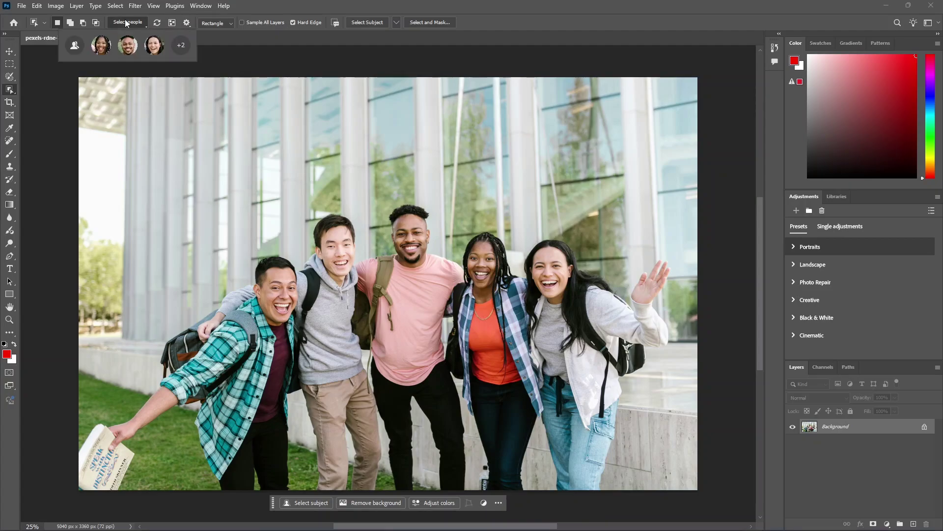
left_click(181, 46)
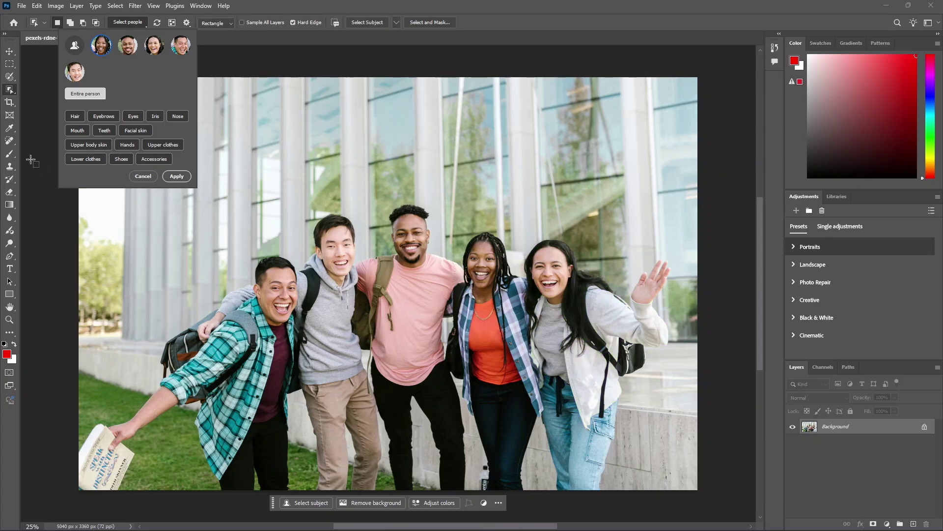
left_click(175, 147)
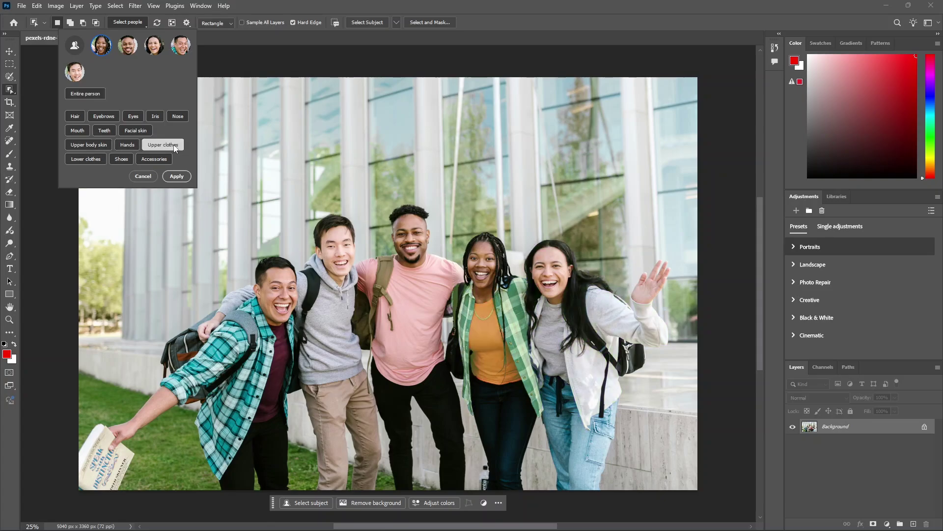
Include the other four people in the people selection, with Upper clothes as the chosen part for everyone
left_click(129, 49)
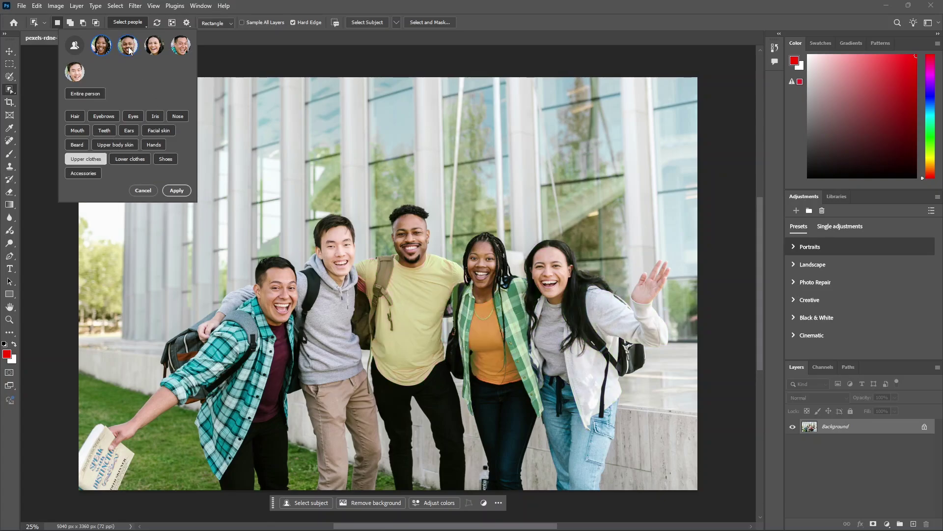
left_click(154, 49)
left_click(179, 51)
left_click(81, 74)
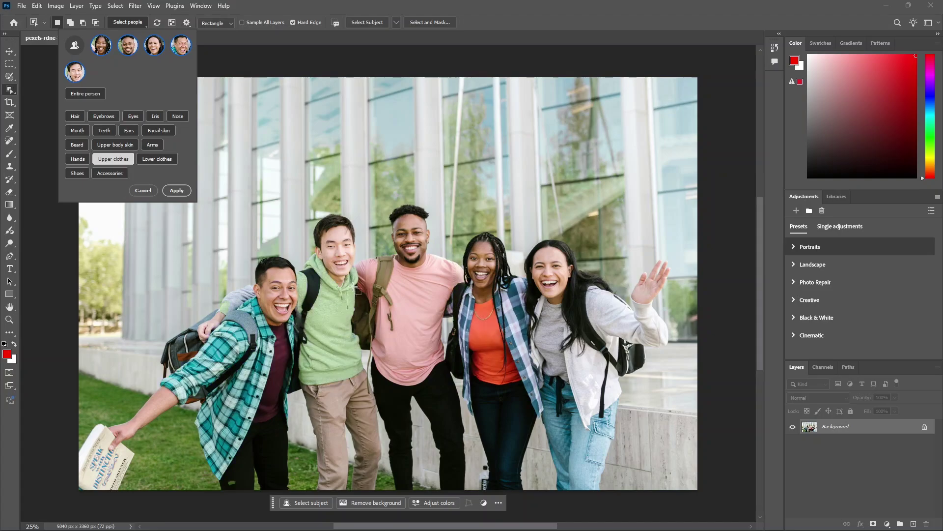
left_click(114, 159)
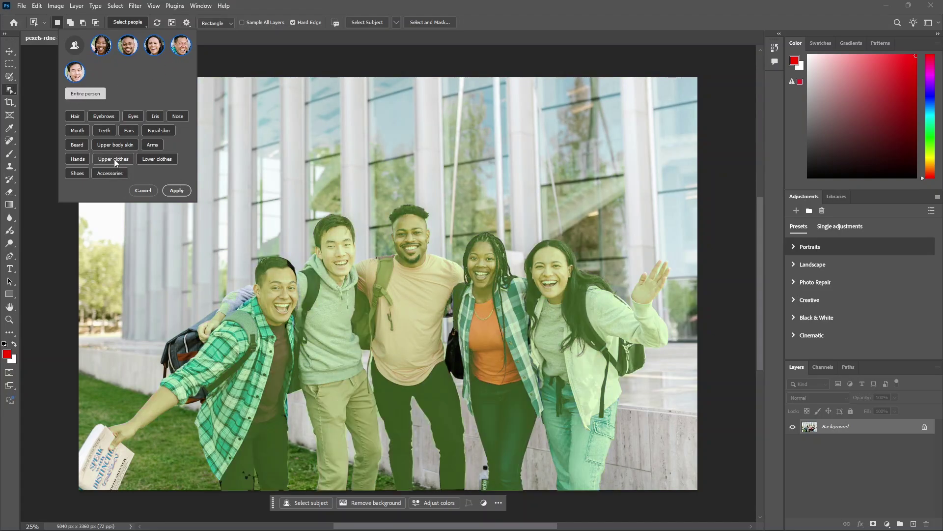
left_click(118, 161)
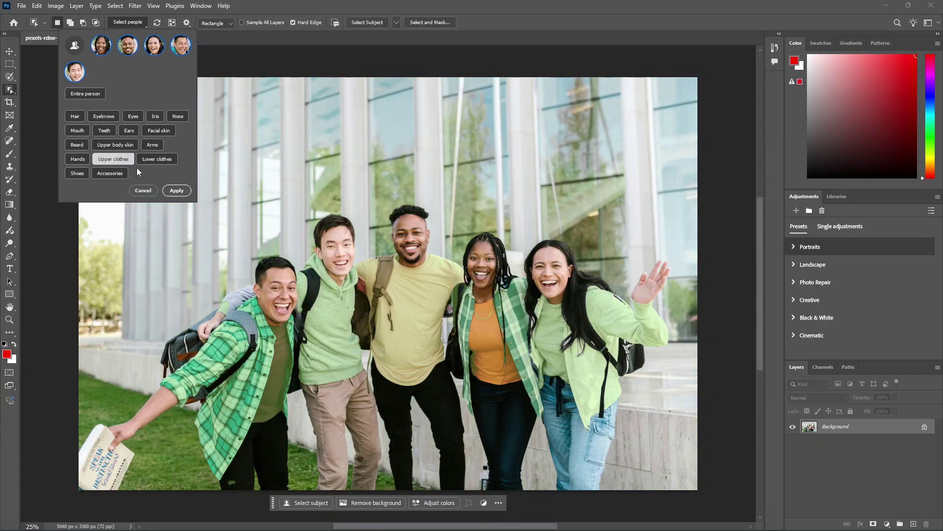
Apply the Upper clothes selection for all five people and touch up its edge along the pink T-shirt with the Lasso tool
left_click(183, 192)
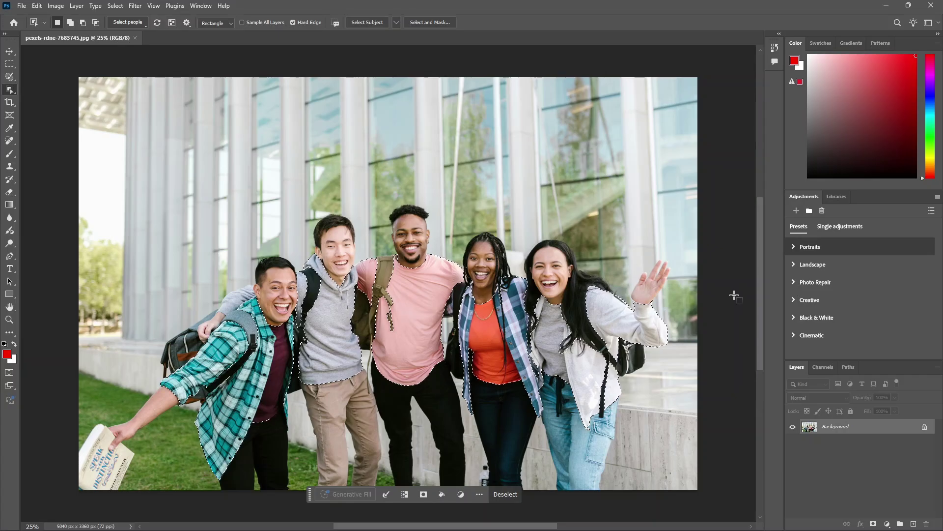
scroll(433, 297, "up", 5)
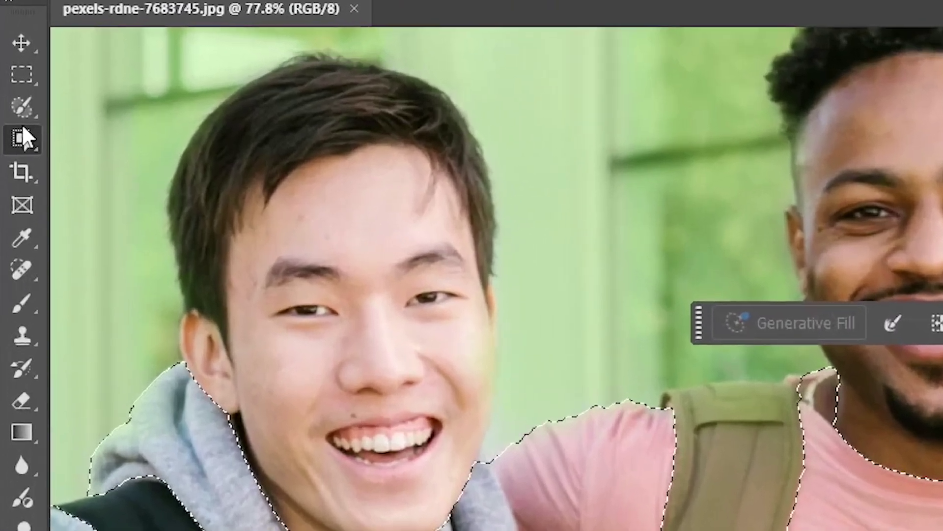
left_click(22, 109)
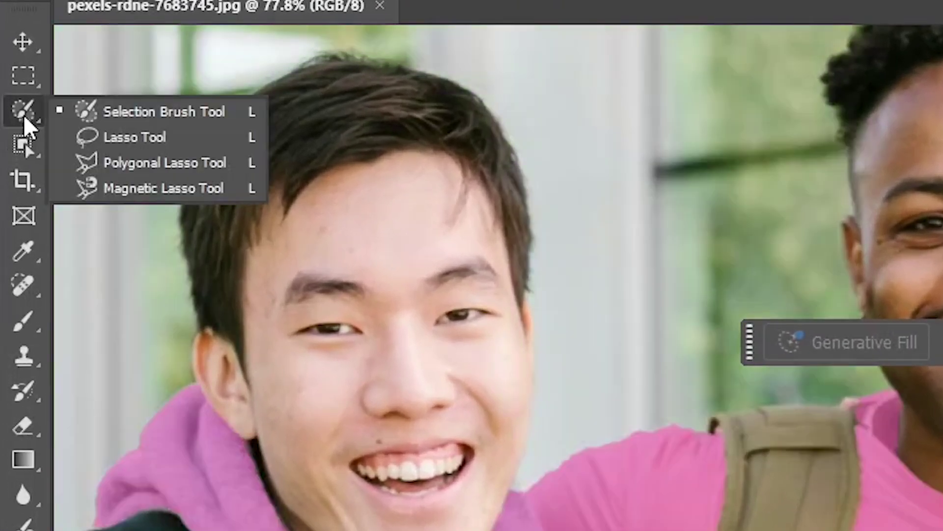
left_click(116, 137)
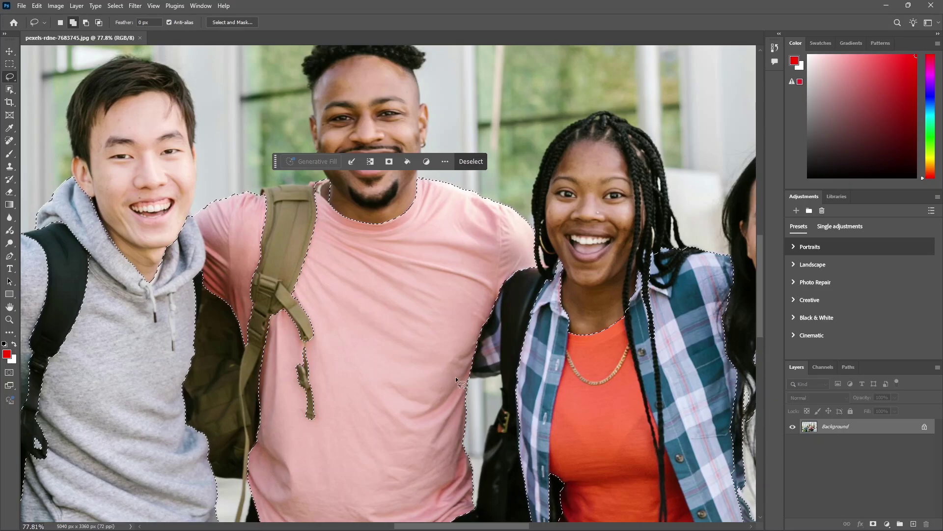
left_click_drag(458, 381, 460, 381)
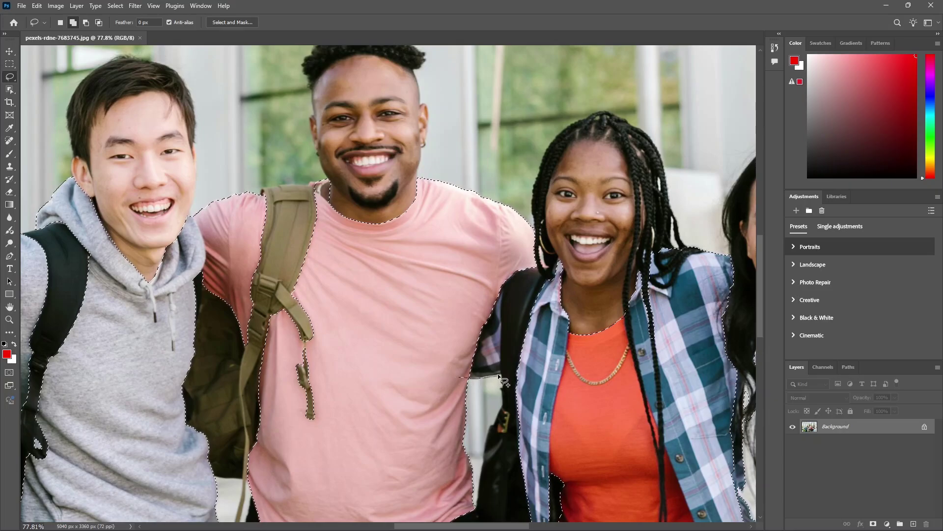
left_click_drag(457, 372, 459, 376)
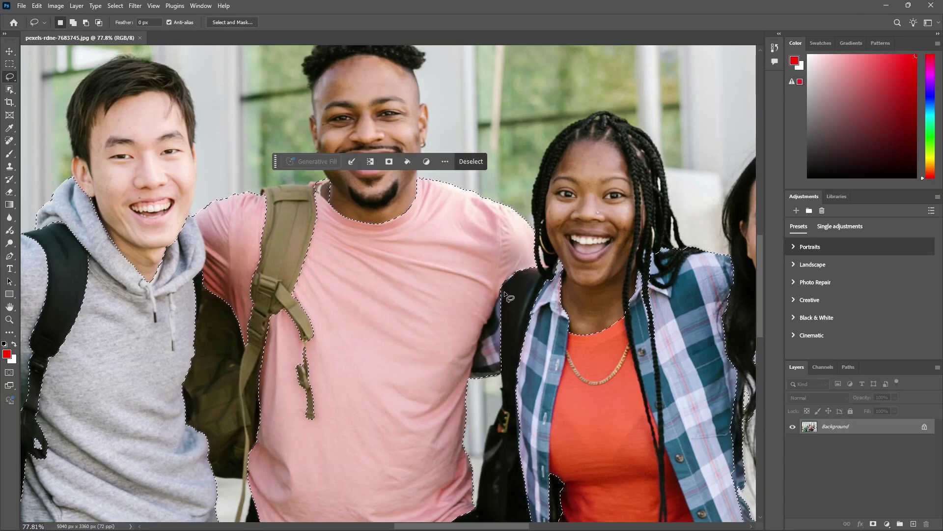
Add a Hue/Saturation adjustment layer masked to the selected upper clothes and make its adjustment thumbnail active
scroll(471, 348, "down", 1)
scroll(471, 347, "down", 12)
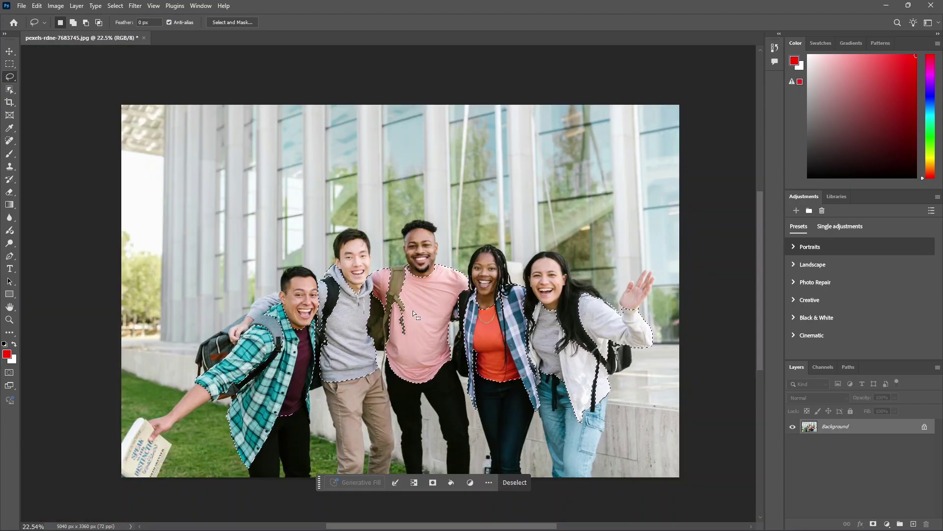
left_click(888, 524)
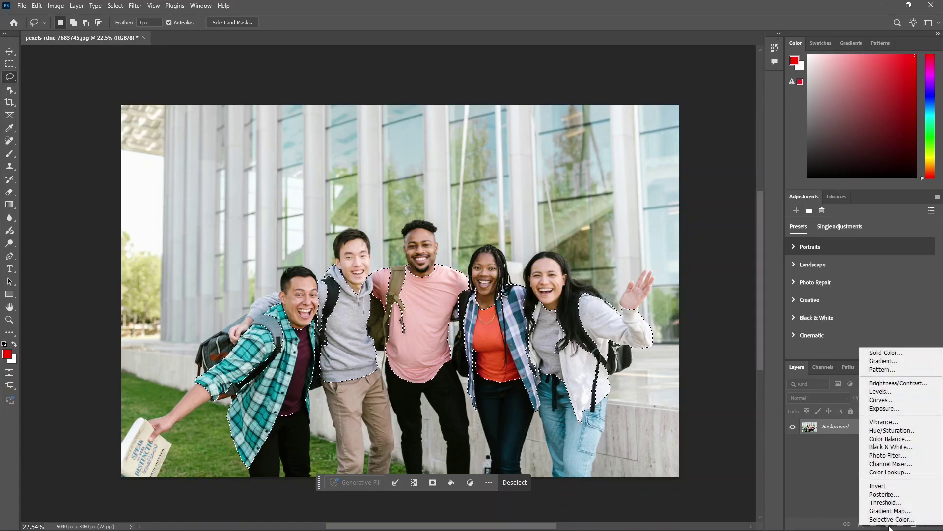
left_click(894, 431)
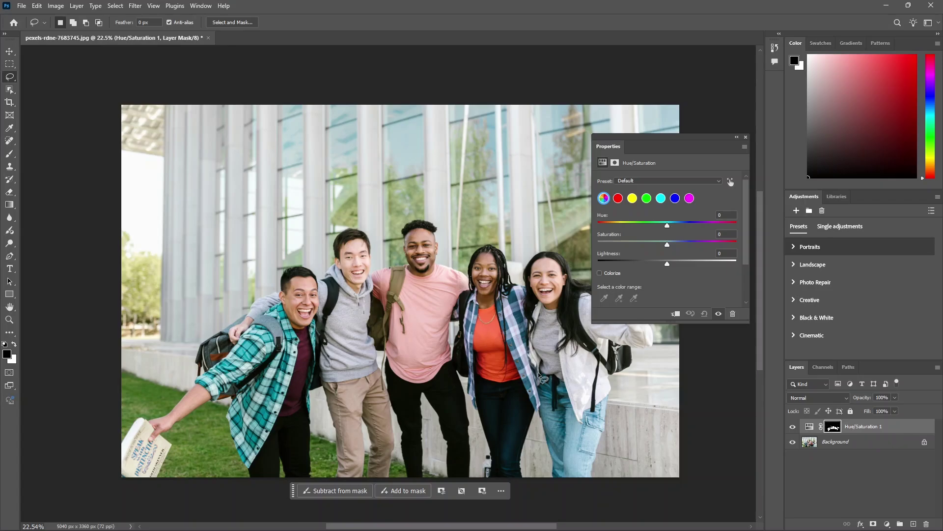
left_click(810, 427)
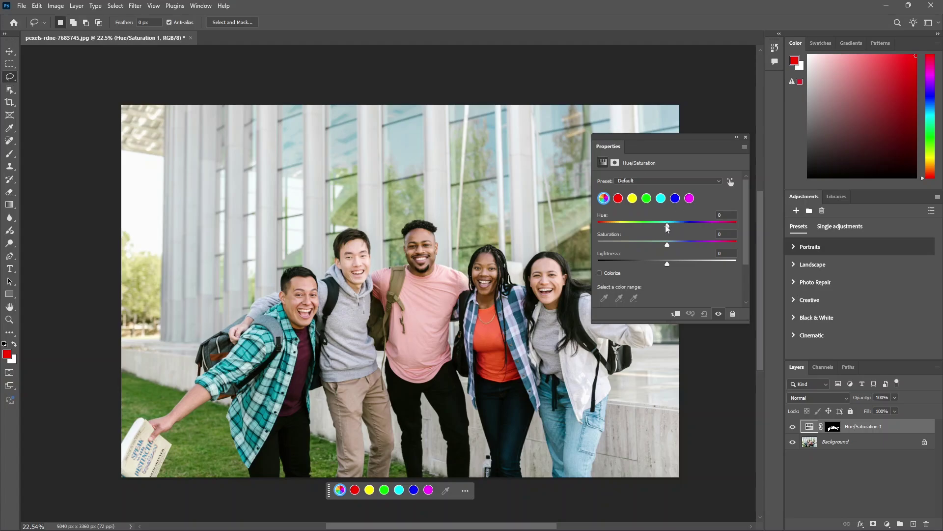
Keep the clothes' hue at 0, raise their saturation slightly, adjust the lightness a little, and close the adjustment's properties
mouse_move(668, 223)
left_mouse_down()
mouse_move(639, 226)
mouse_move(669, 226)
left_mouse_up()
type("0")
left_click_drag(668, 244, 680, 244)
left_click_drag(667, 264, 669, 265)
left_click(746, 137)
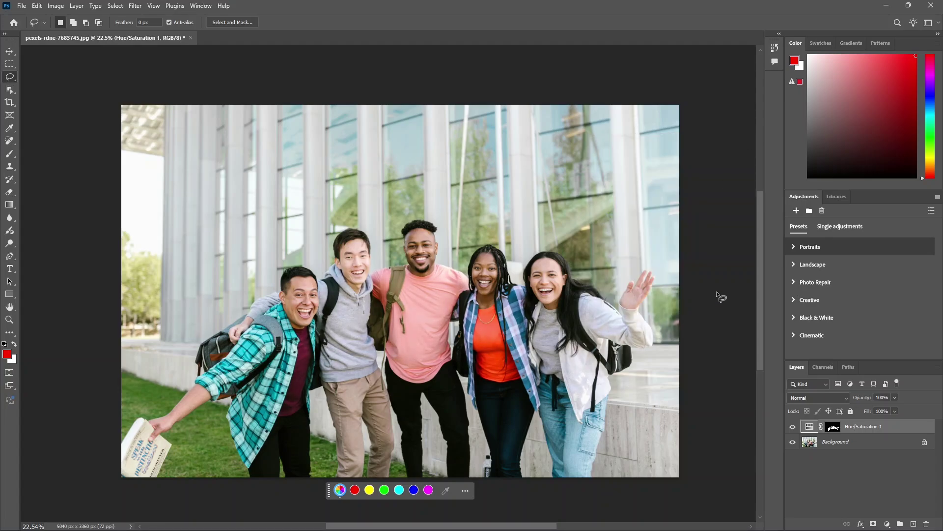
Compare the clothes with and without the Hue/Saturation adjustment by toggling the layer's visibility
left_click(792, 429)
left_click(793, 429)
left_click(792, 429)
left_click(793, 430)
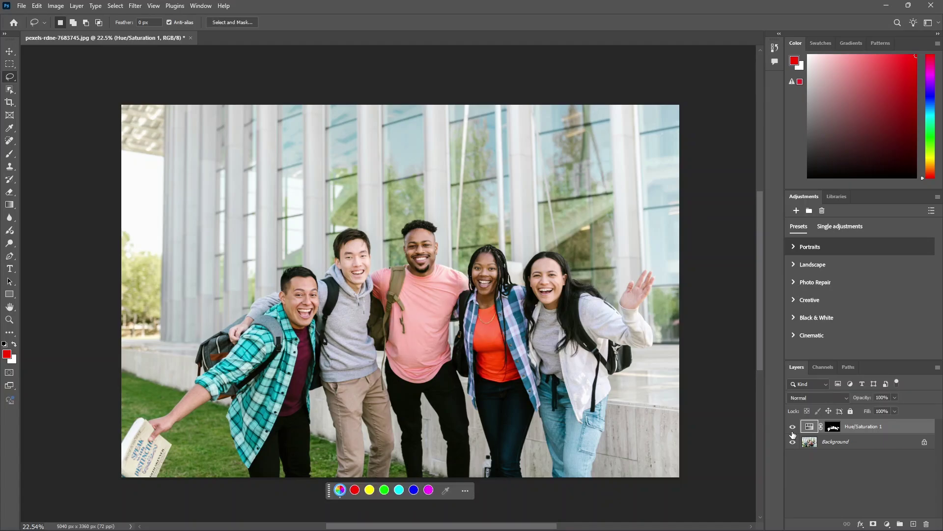
On the Background layer, choose all five people under Select people and limit the selection to Facial skin
left_click(837, 444)
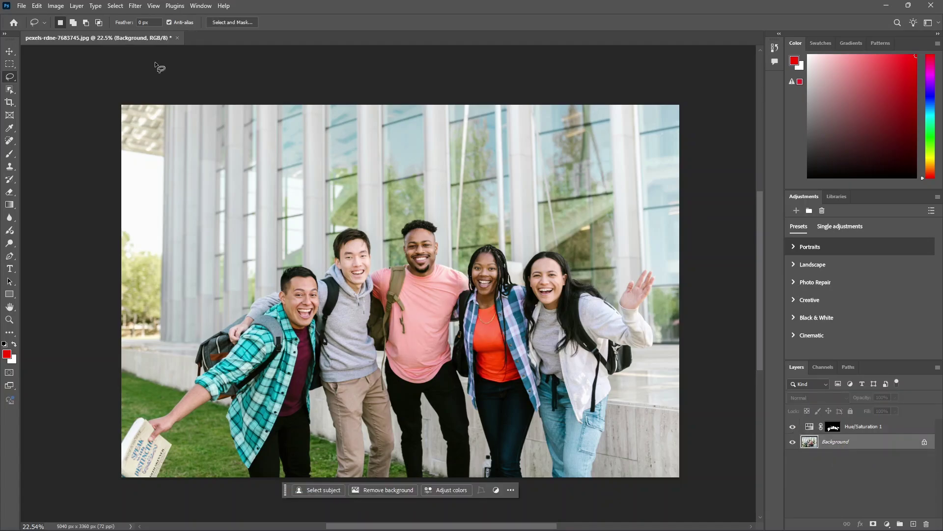
key("w")
left_click(101, 45)
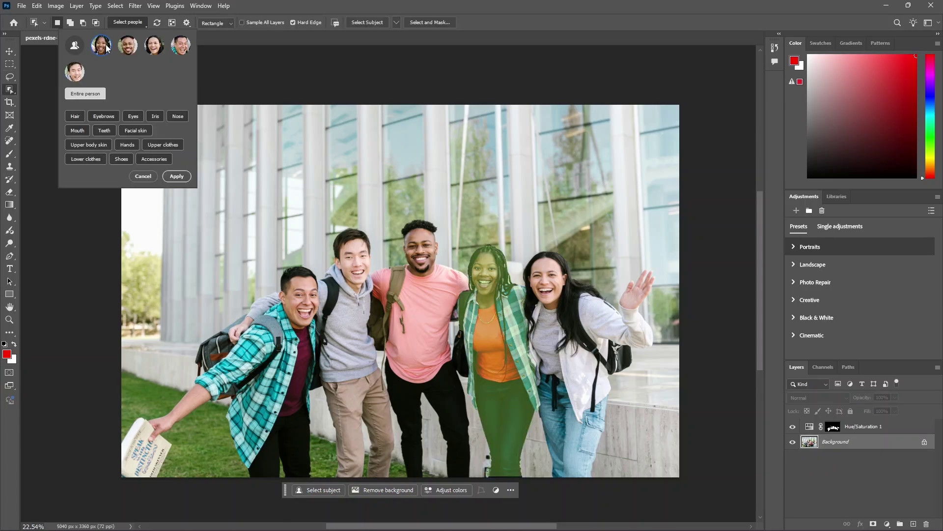
left_click(126, 49)
left_click(154, 47)
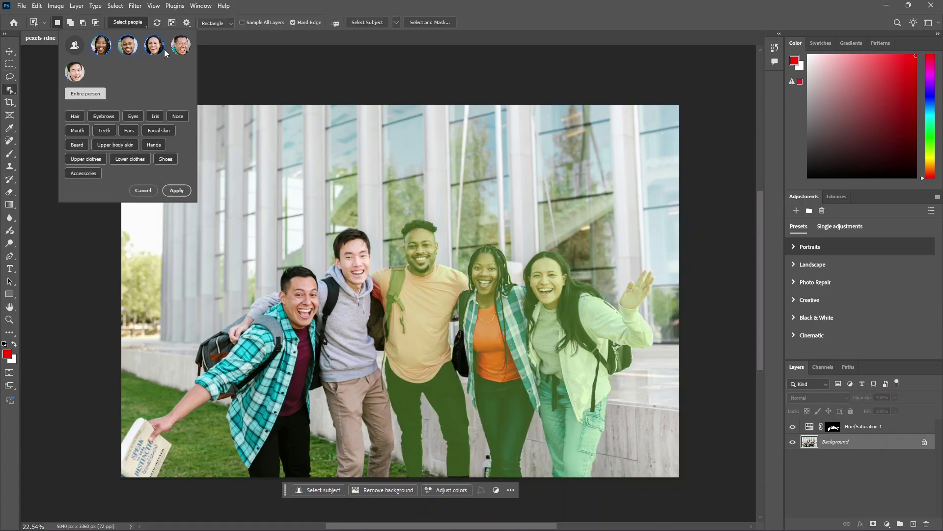
left_click(177, 47)
left_click(75, 74)
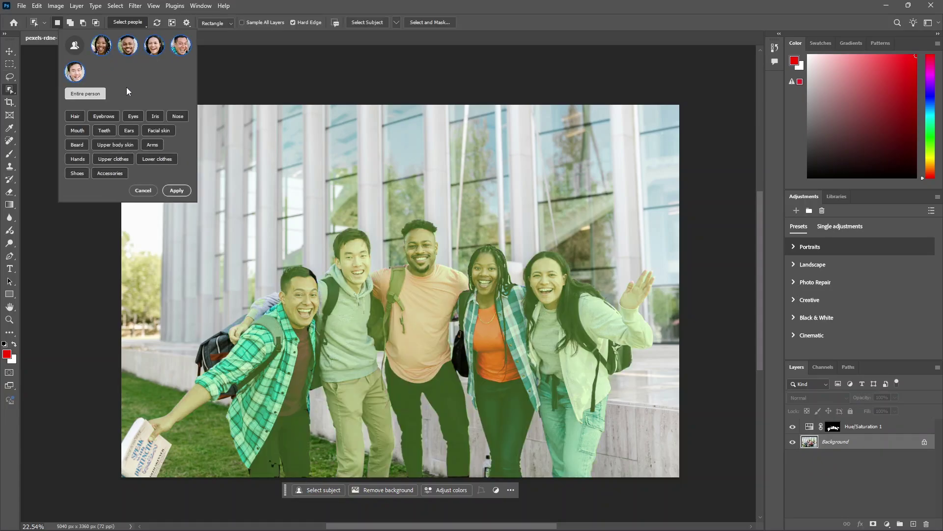
left_click(154, 131)
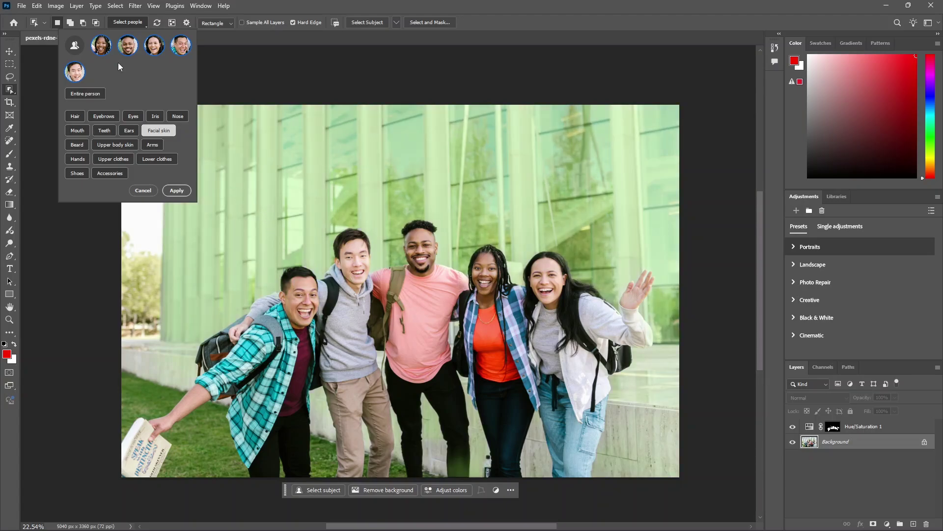
Change the Object Selection overlay color to Purple and apply the Facial skin selection for the five people
left_click(186, 22)
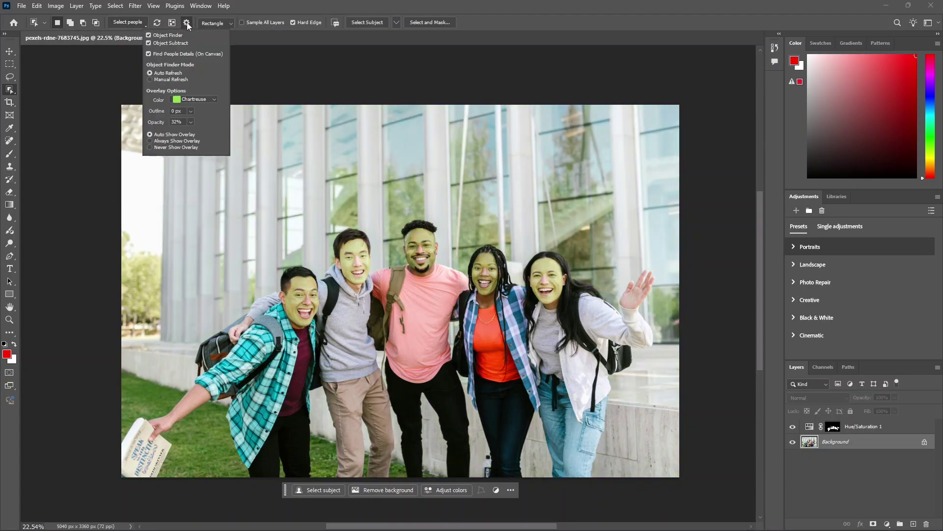
left_click(193, 99)
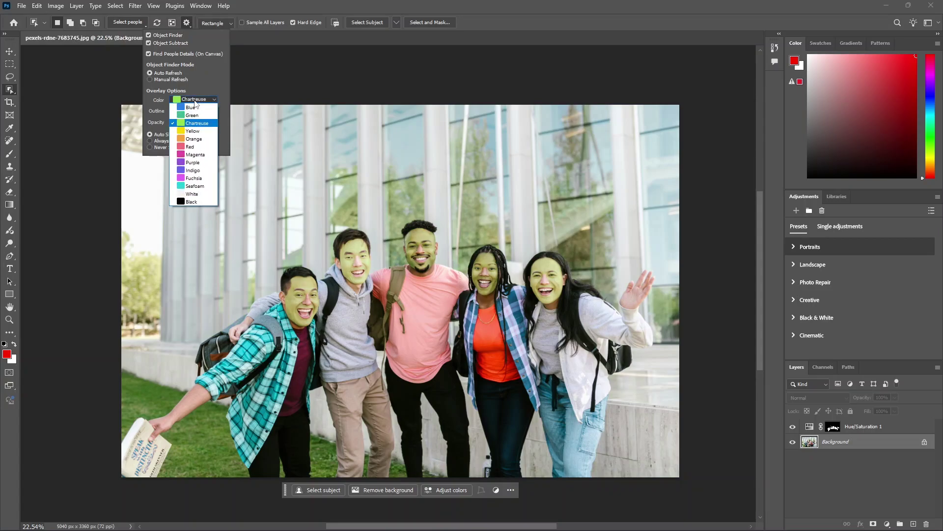
left_click(199, 165)
left_click(354, 305)
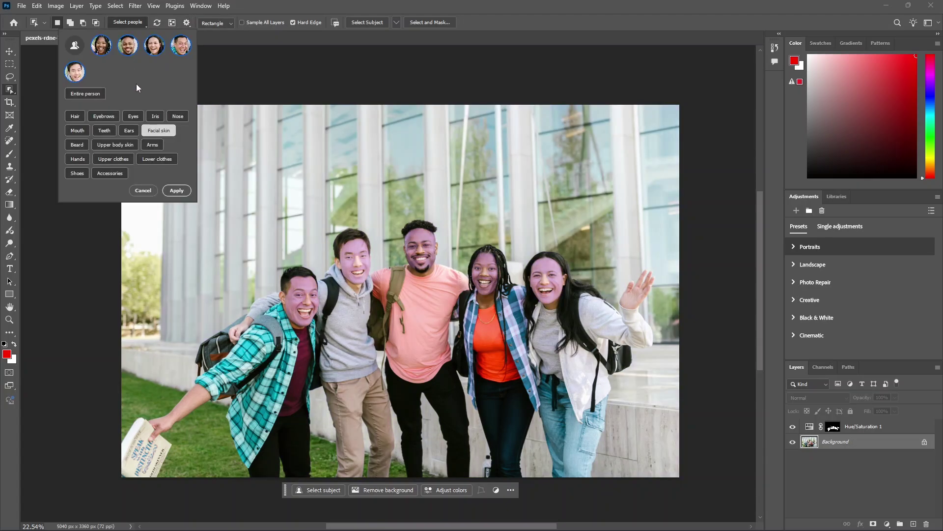
left_click(176, 191)
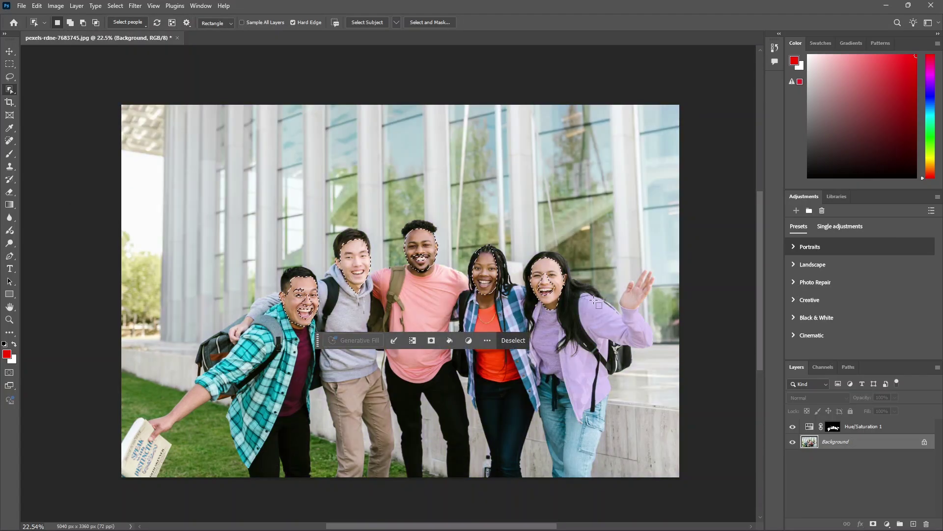
Add a Curves layer for the selected faces and brighten them with points at 58/74 and 129/144 and a lowered white point
left_click(887, 524)
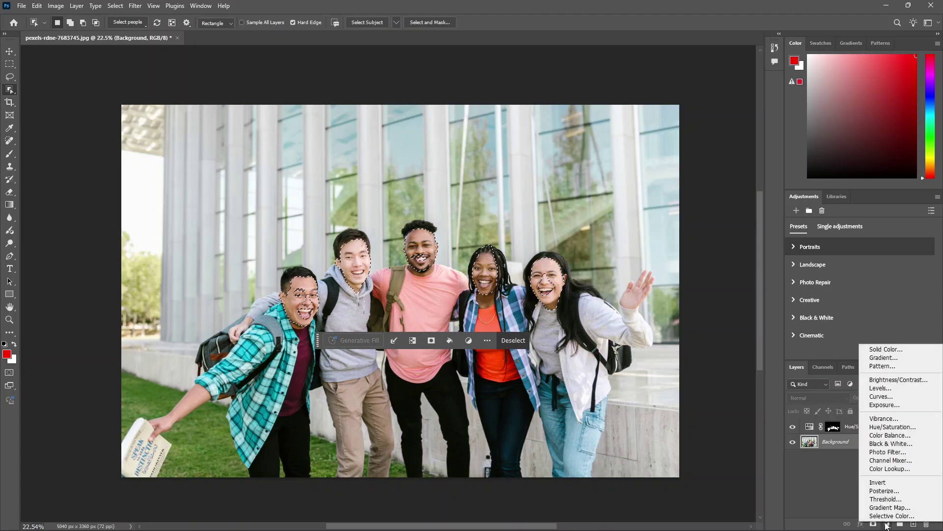
left_click(885, 396)
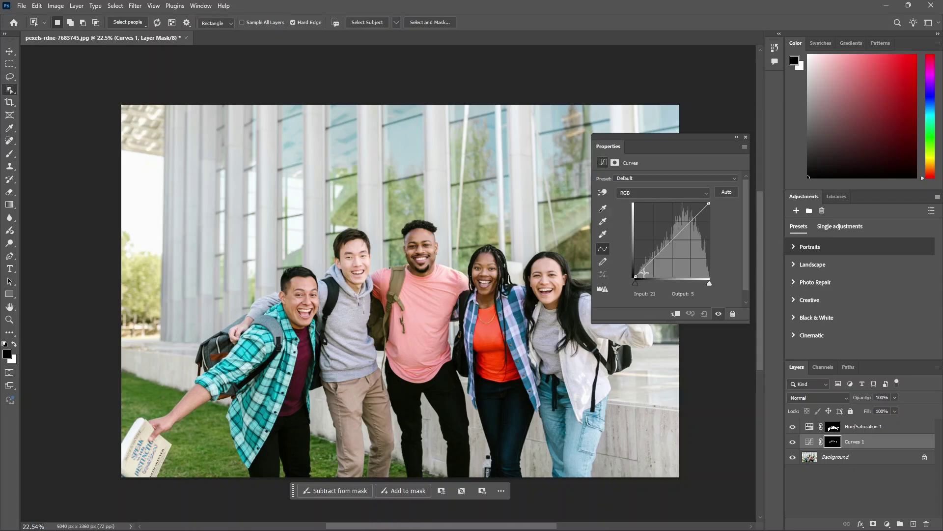
left_click_drag(656, 258, 651, 253)
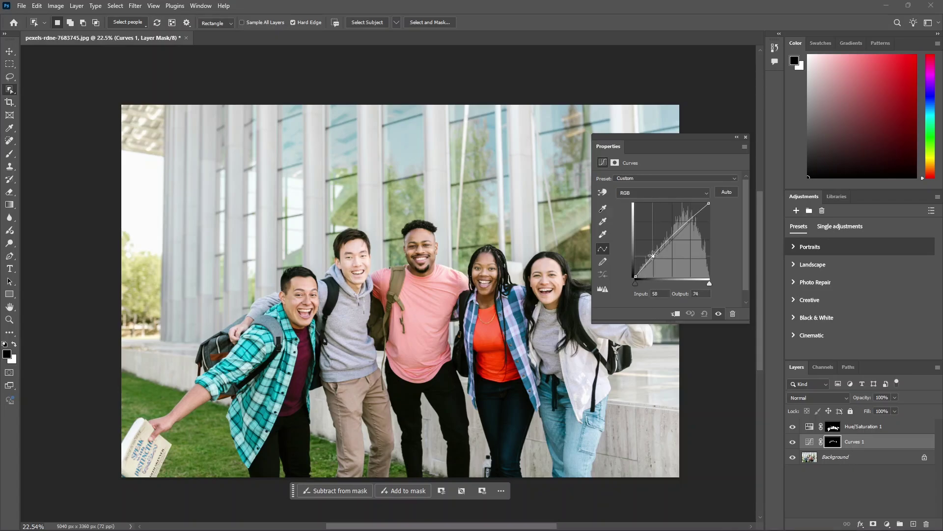
left_click_drag(709, 283, 702, 283)
left_click(673, 235)
Compare the faces with and without the Curves adjustment and check the mask overlay on the photo
left_click(792, 442)
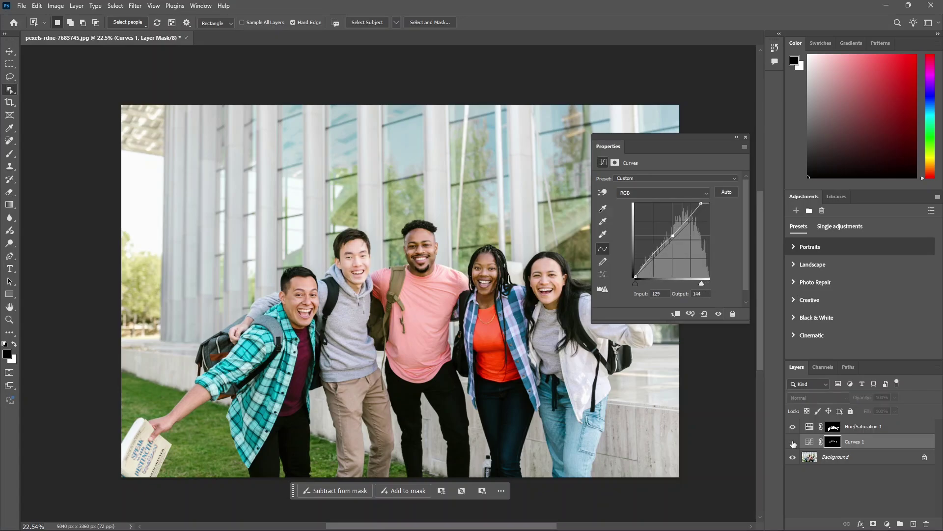
left_click(792, 442)
left_click(791, 442)
left_click(792, 442)
key("backslash")
key("backslash")
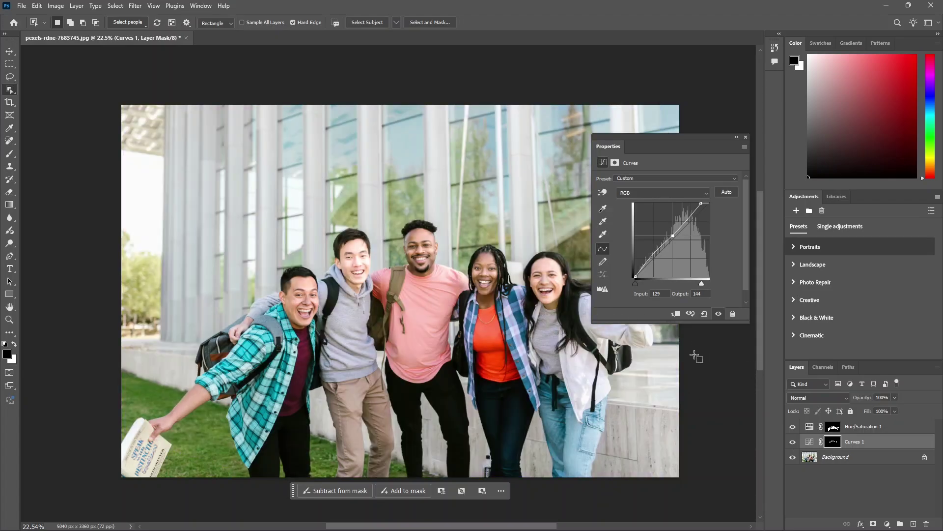
Paint black with the Brush tool on the Curves layer mask over the face of the woman with the raised hand
left_click(831, 442)
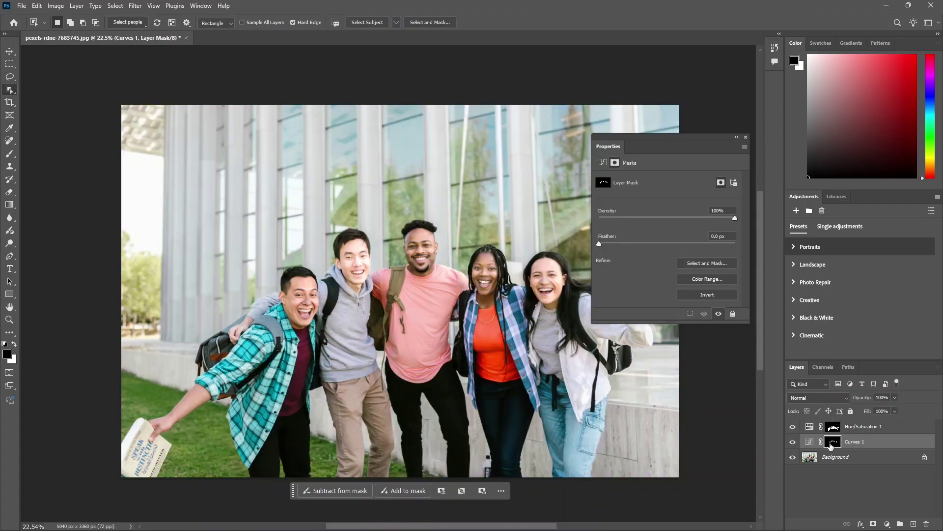
key("b")
left_click(829, 443)
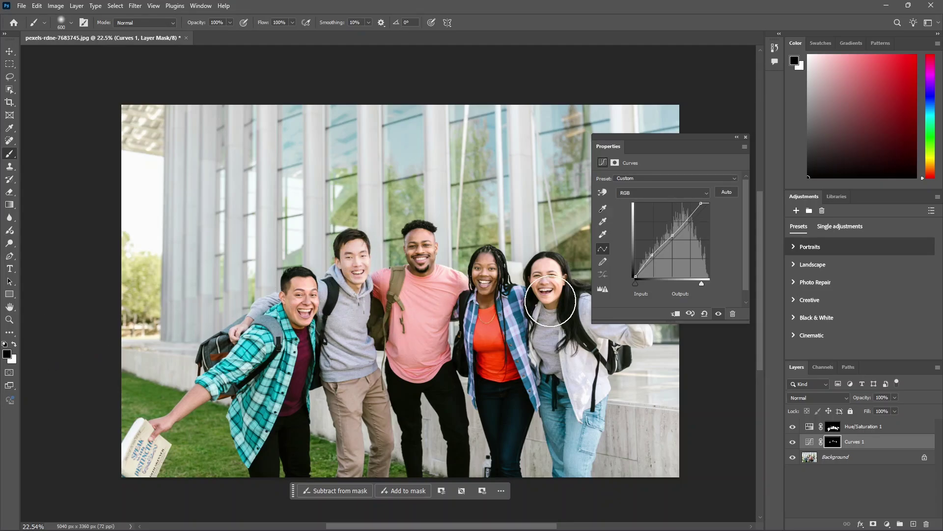
left_click_drag(548, 302, 553, 240)
Toggle the Curves layer's visibility to check the faces after the mask edit
left_click(792, 441)
left_click(792, 441)
left_click(792, 441)
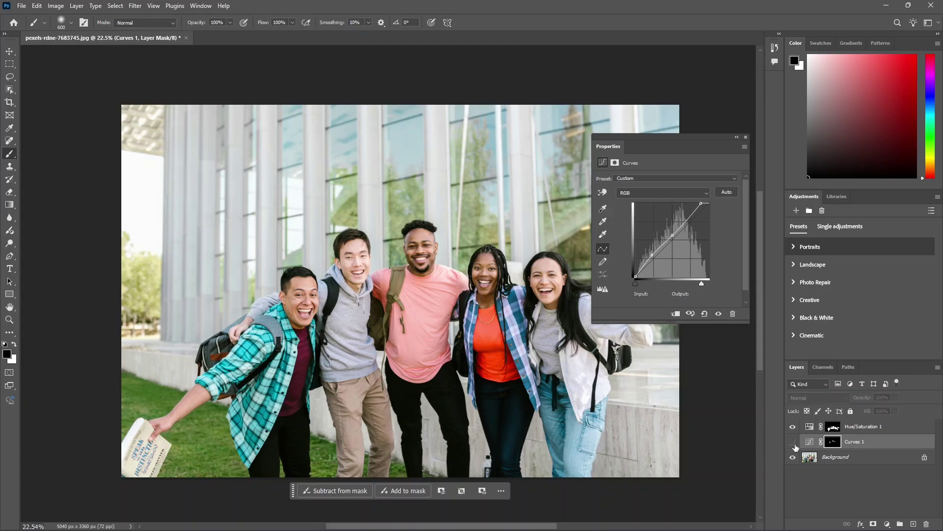
left_click(792, 441)
Return to the Object Selection tool and review its settings, including Find People Details (On Canvas)
key("w")
left_click(186, 23)
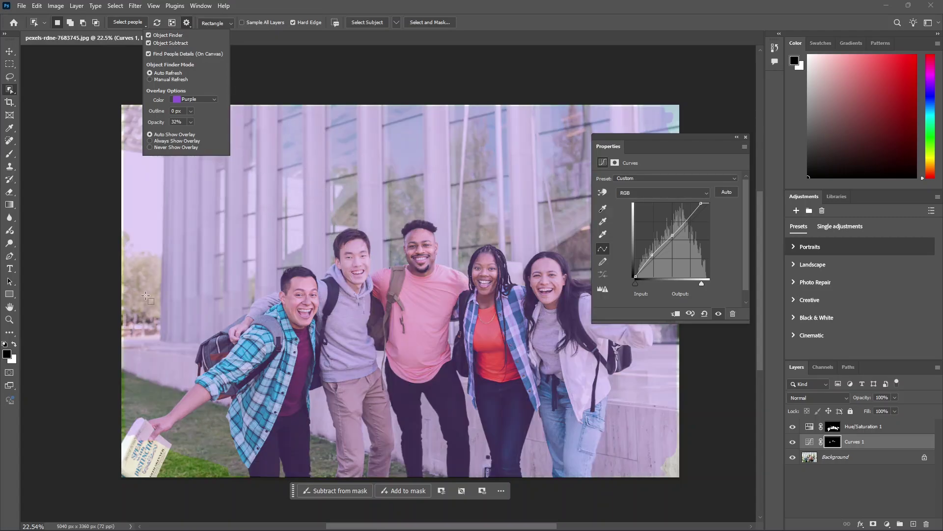
left_click(189, 22)
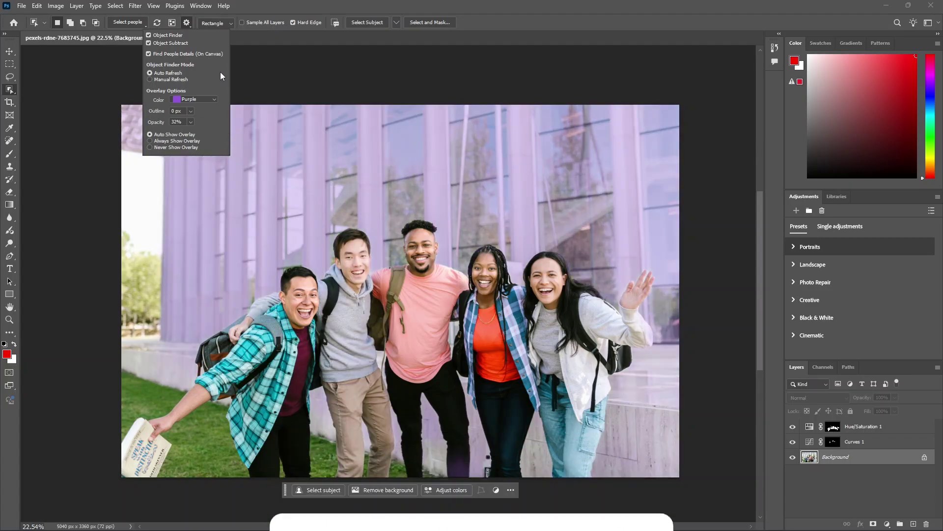
Select the facial skin of all five people directly on the canvas, adding each face to the selection
left_click(140, 25)
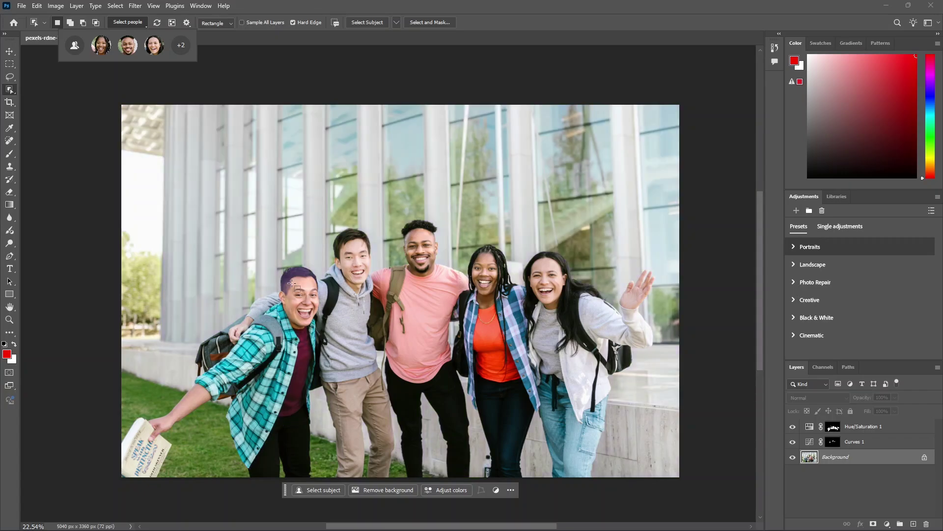
scroll(308, 288, "up", 4)
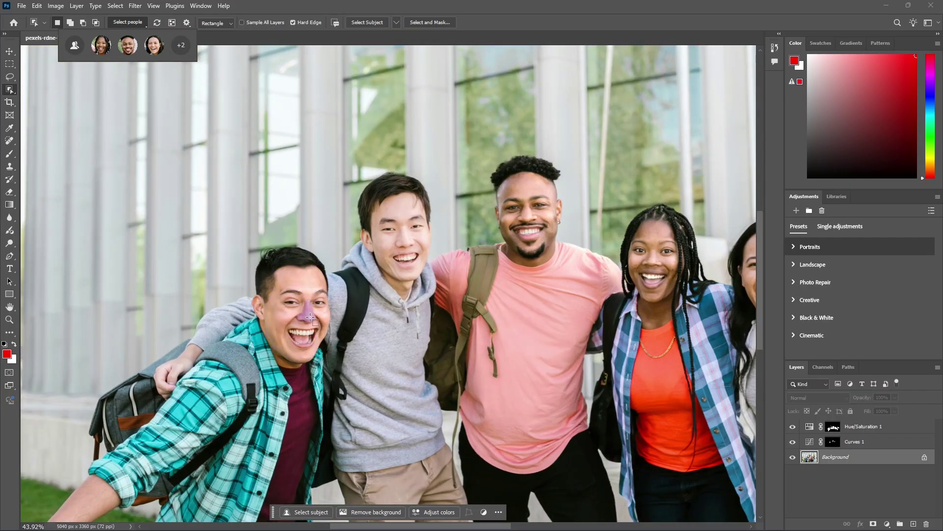
scroll(314, 319, "down", 3)
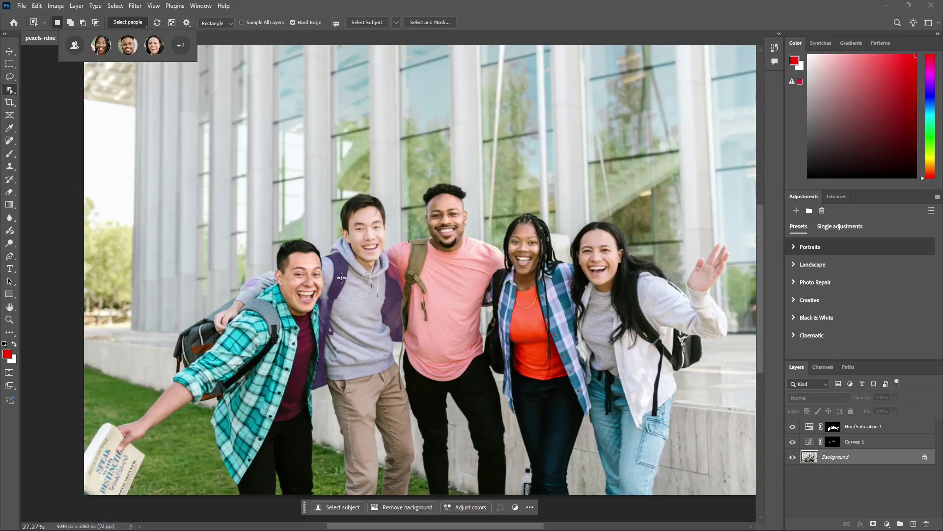
left_click(307, 263)
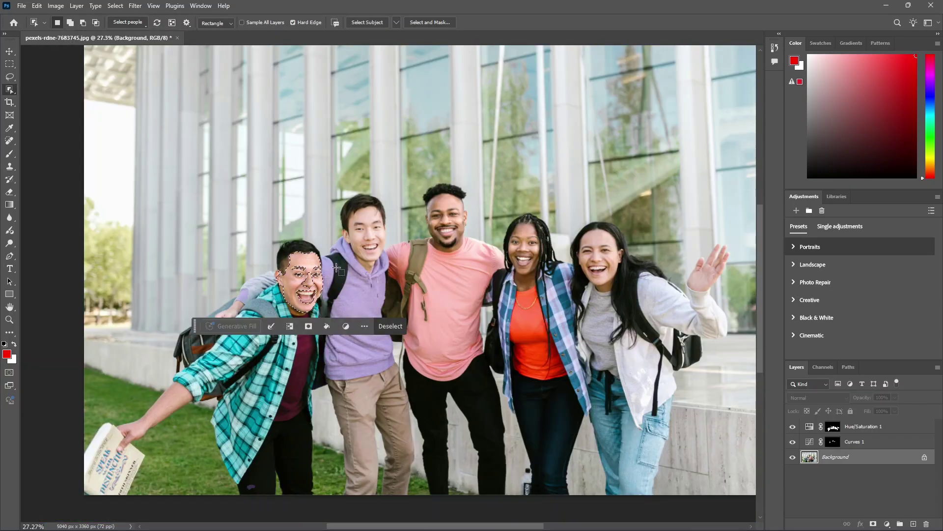
left_click(369, 219)
left_click(444, 216)
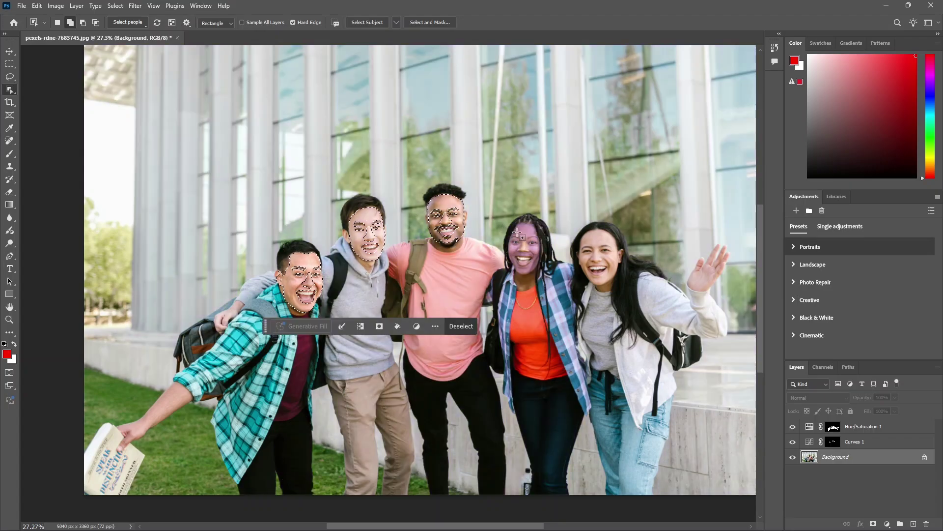
left_click(518, 235)
left_click(594, 243)
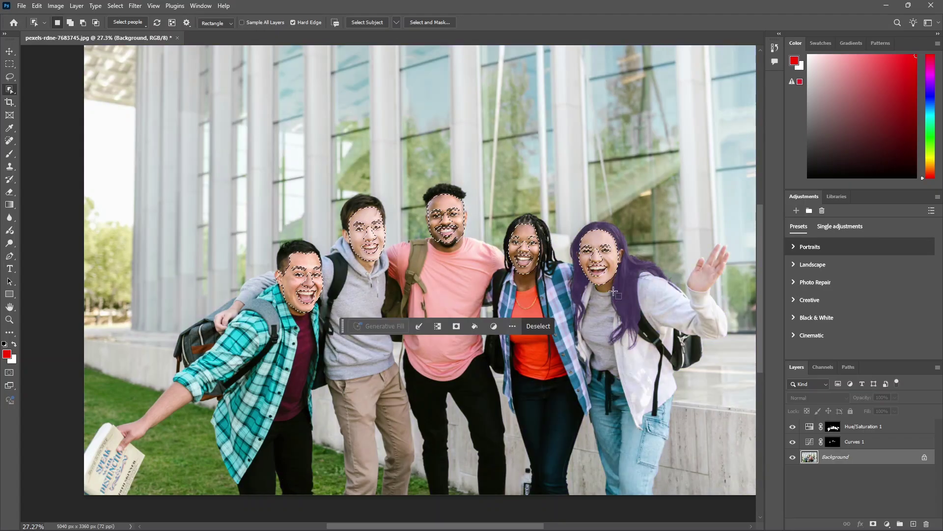